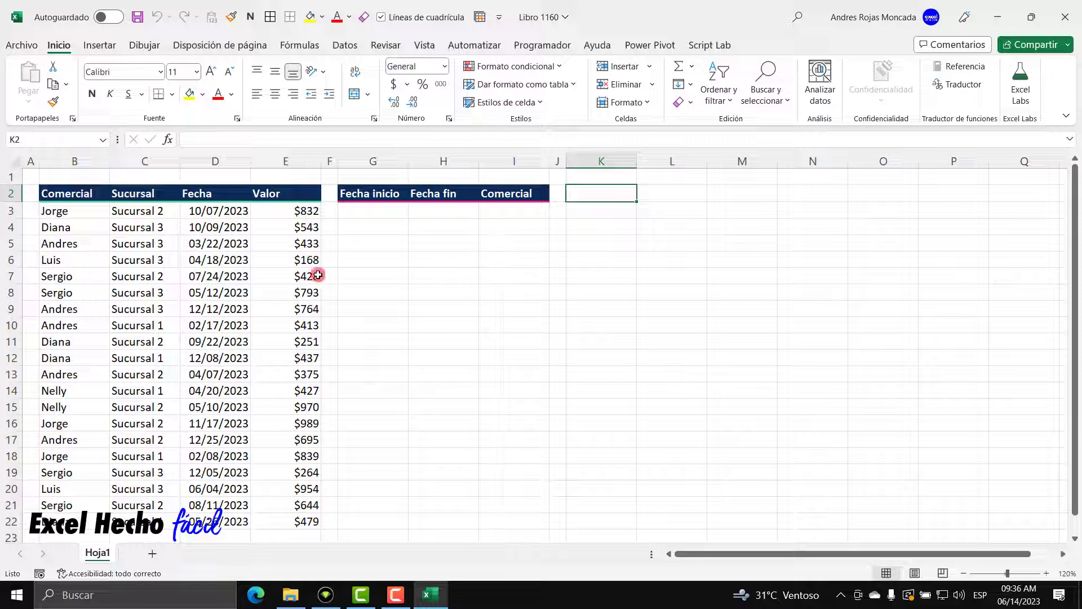
Enter 01/01/2023 as the Fecha inicio in G3 and 01/31/2023 as the Fecha fin in H3.
drag(83, 197, 288, 519)
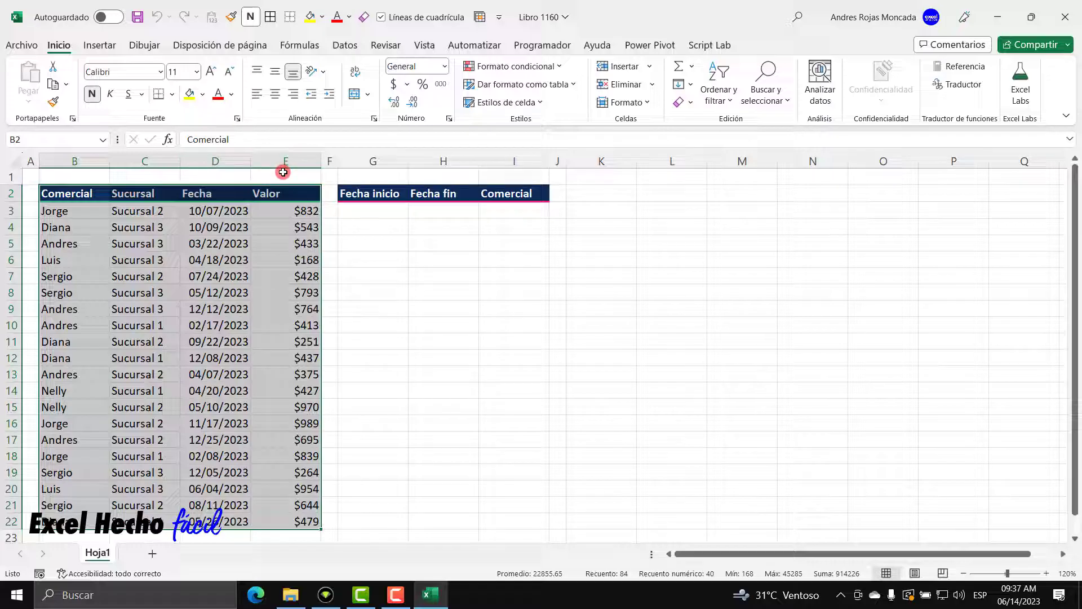
click(374, 212)
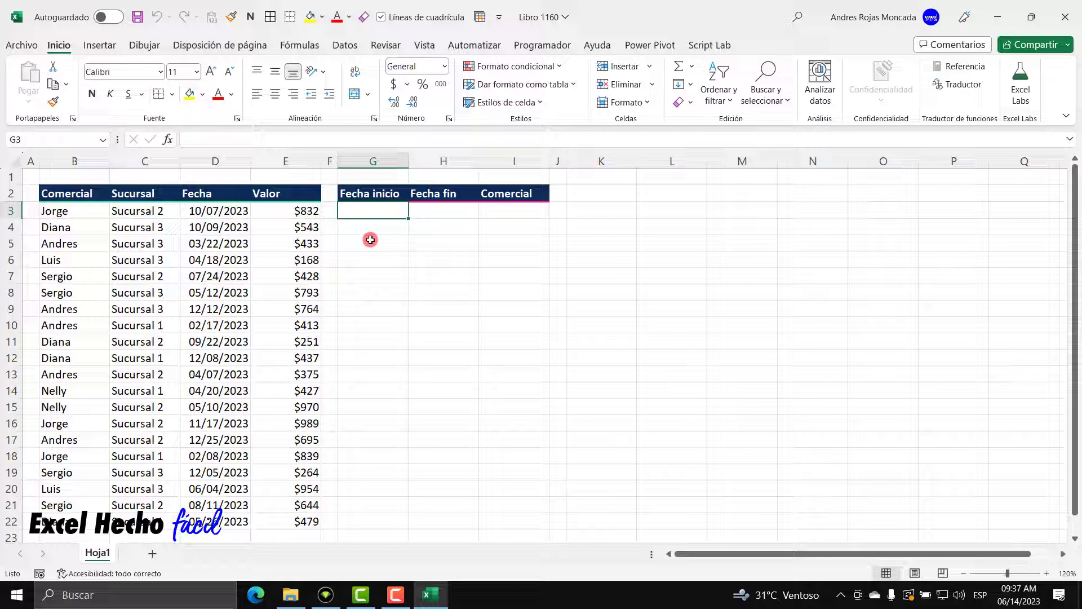
text(1)
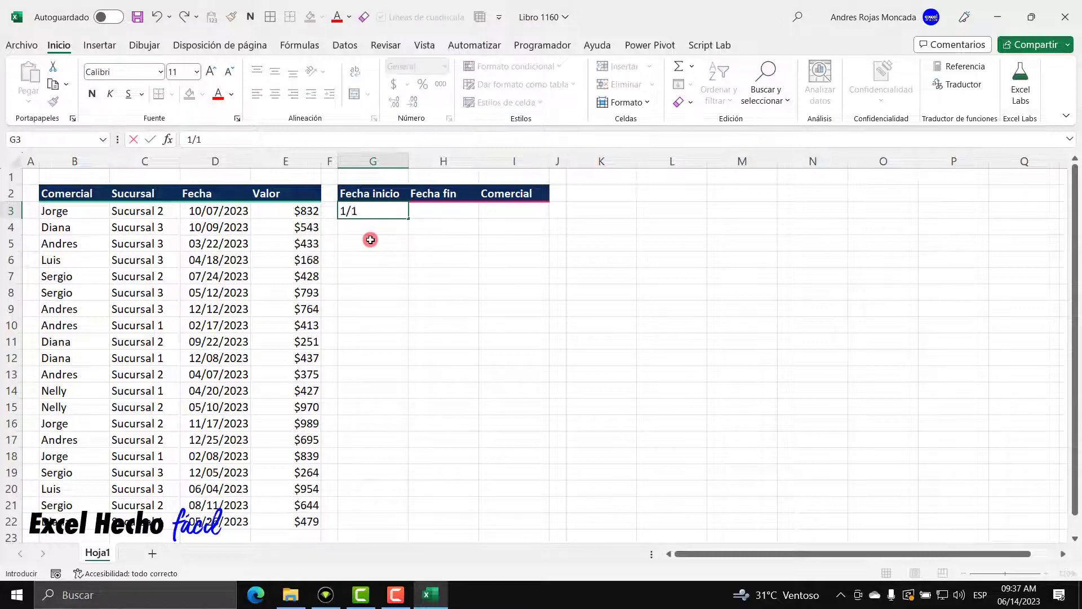
text(/01/2023)
key(Tab)
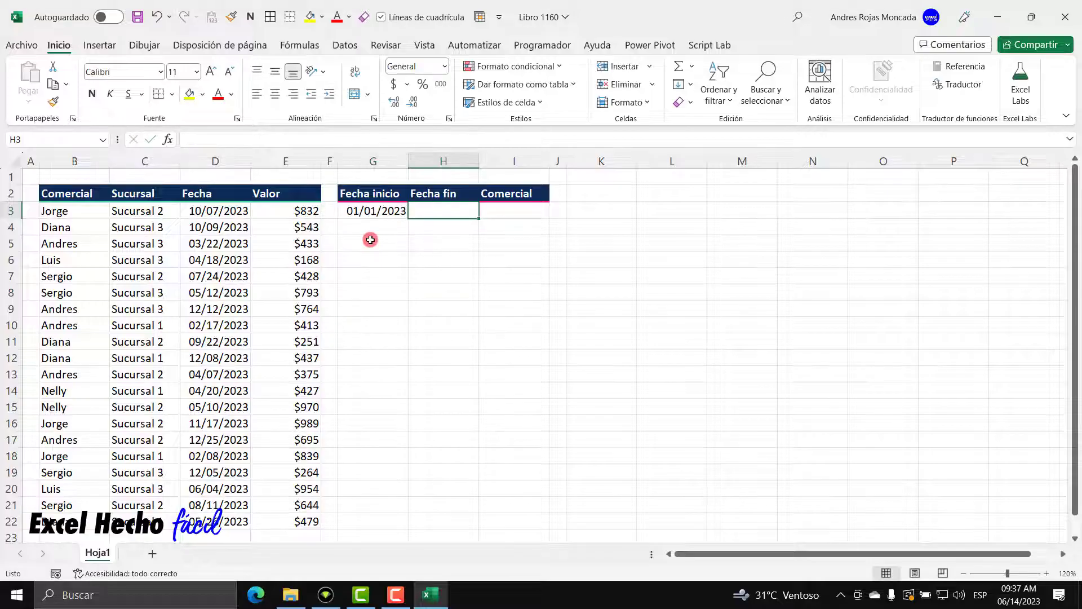
text(1/31)
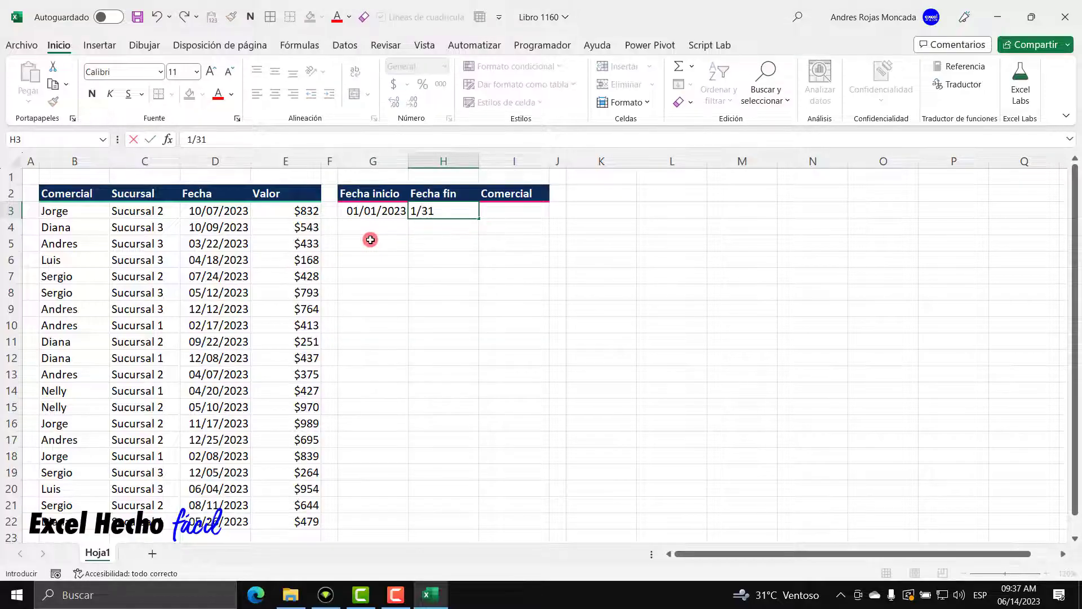
text(/2023)
key(Tab)
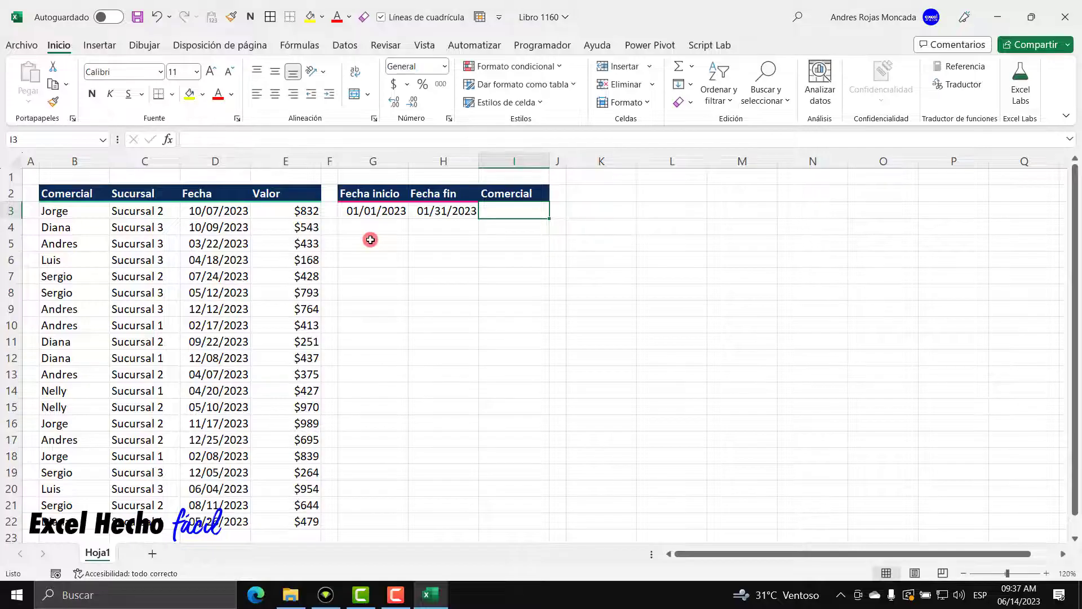
Enter the salesperson's first name as the Comercial criterion in I3.
text(Diana)
key(Return)
key(Return)
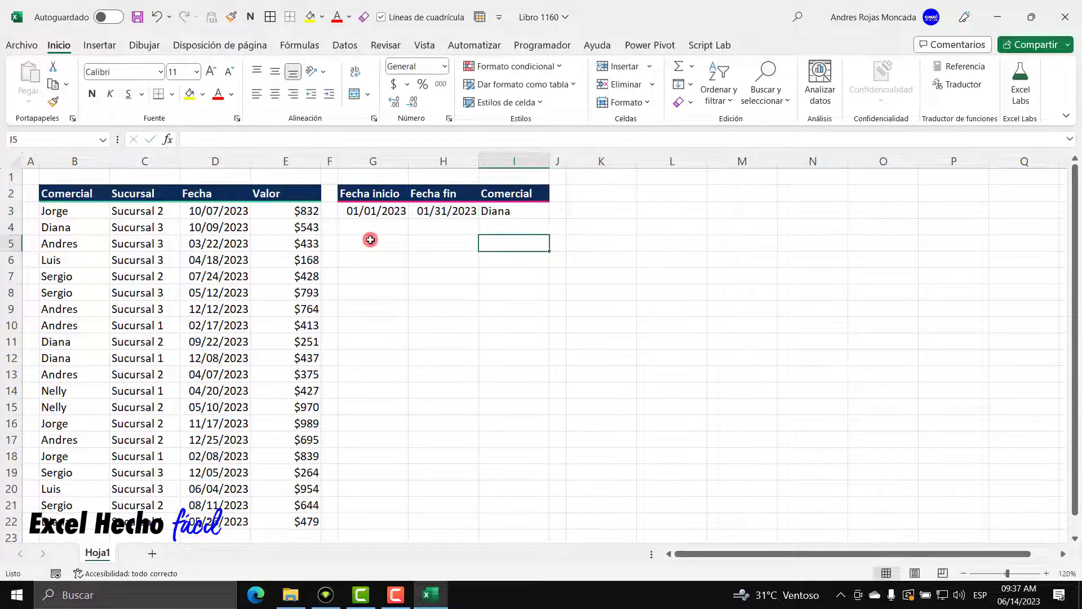
Examine the criteria range G2:I3 against the Fecha and Comercial columns of the sales data.
click(370, 239)
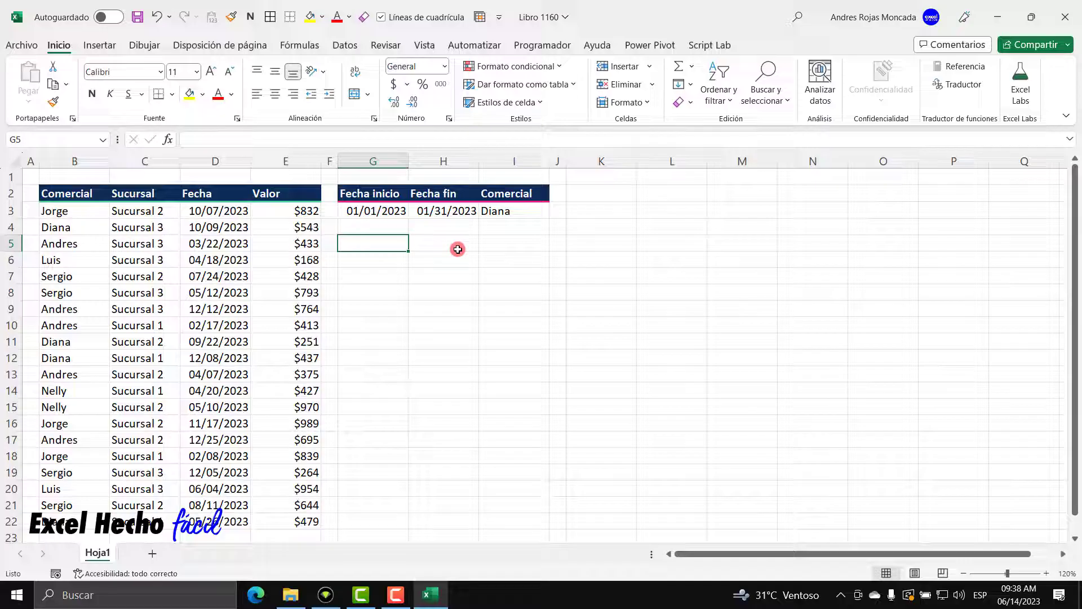
drag(398, 198, 514, 213)
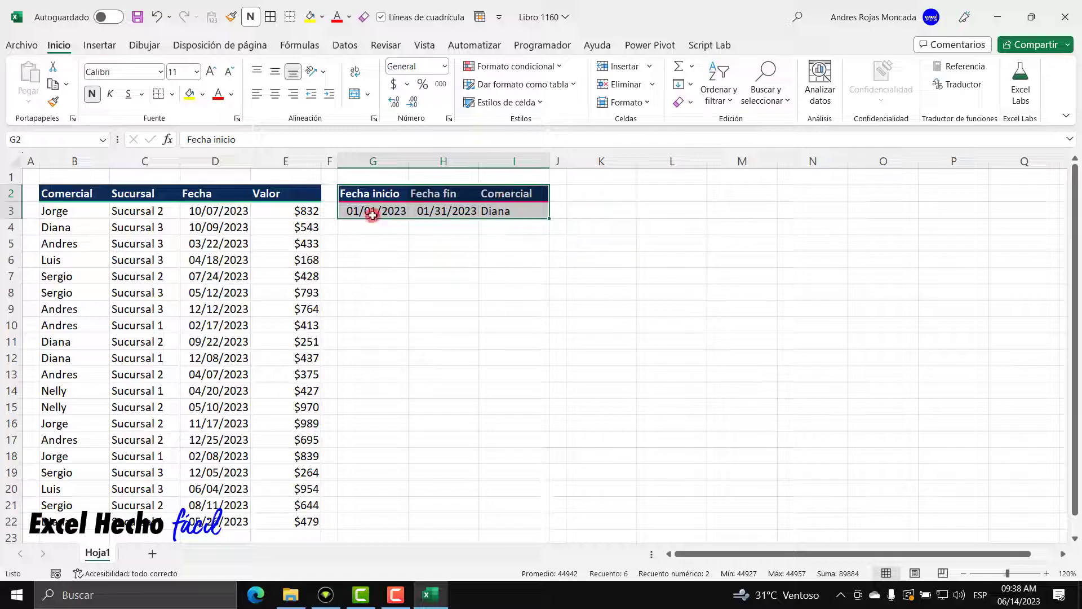
drag(388, 192, 437, 210)
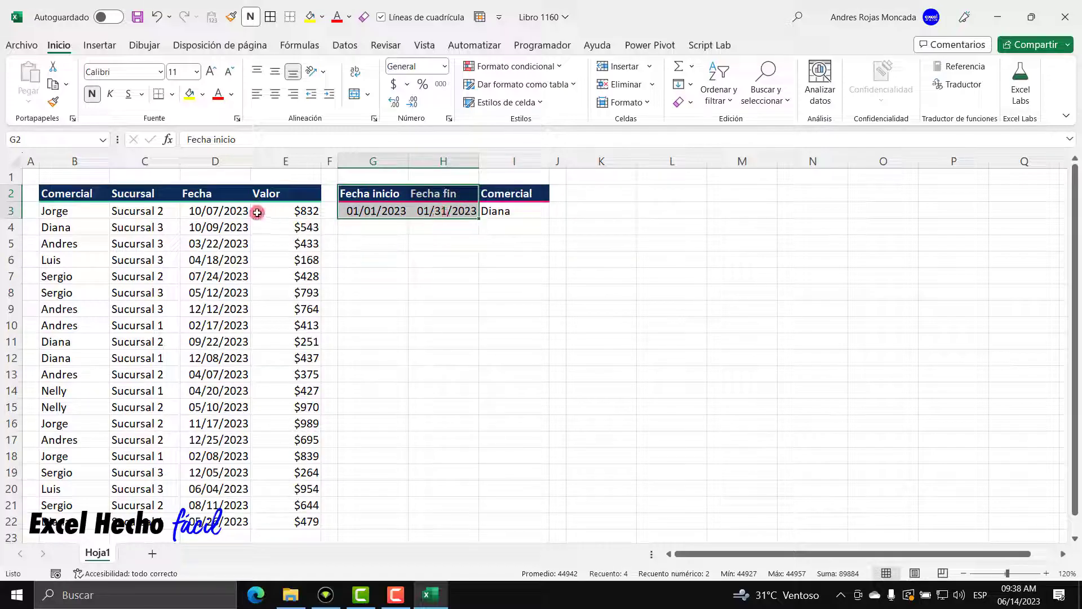
drag(237, 197, 234, 523)
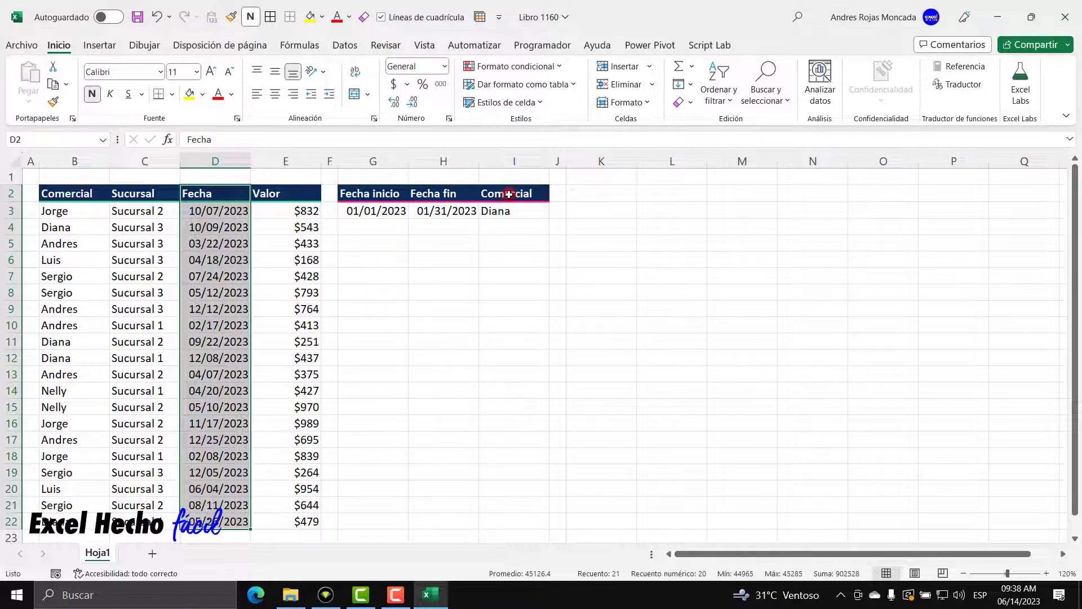
drag(508, 194, 508, 210)
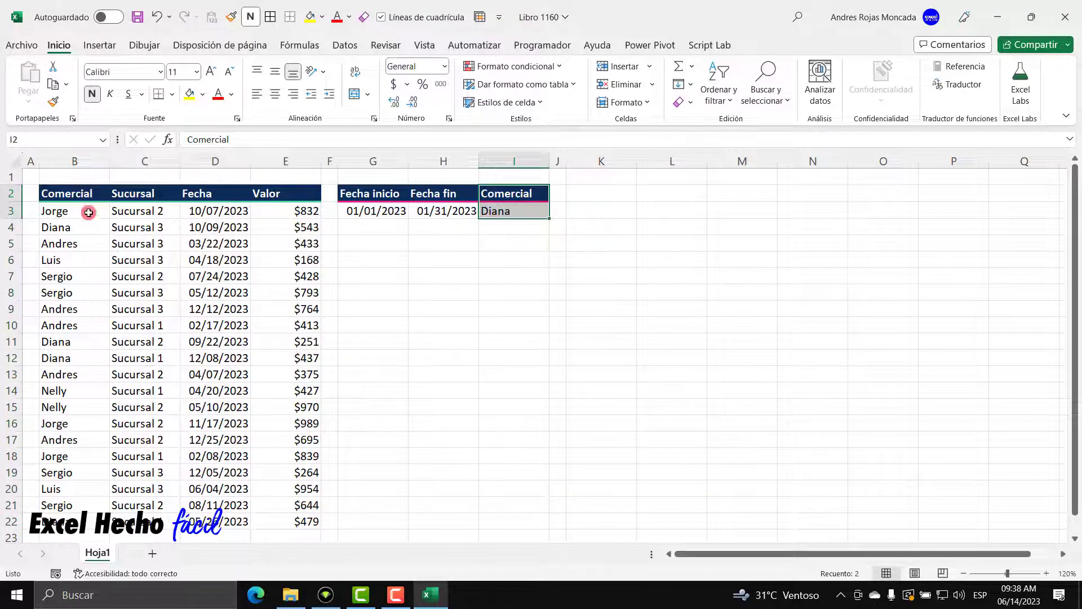
drag(76, 193, 72, 521)
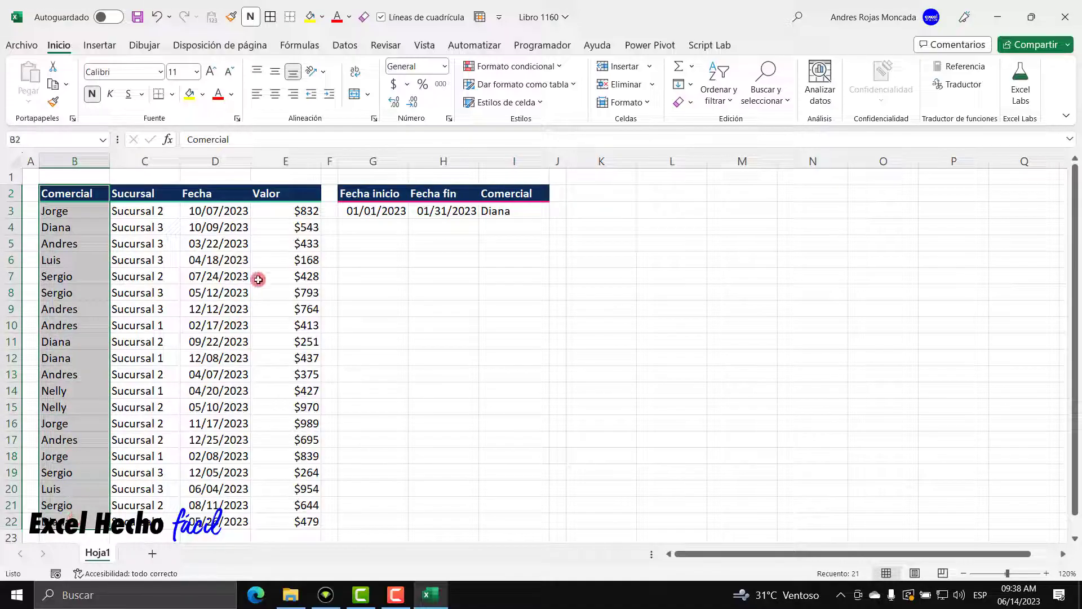
drag(228, 194, 226, 521)
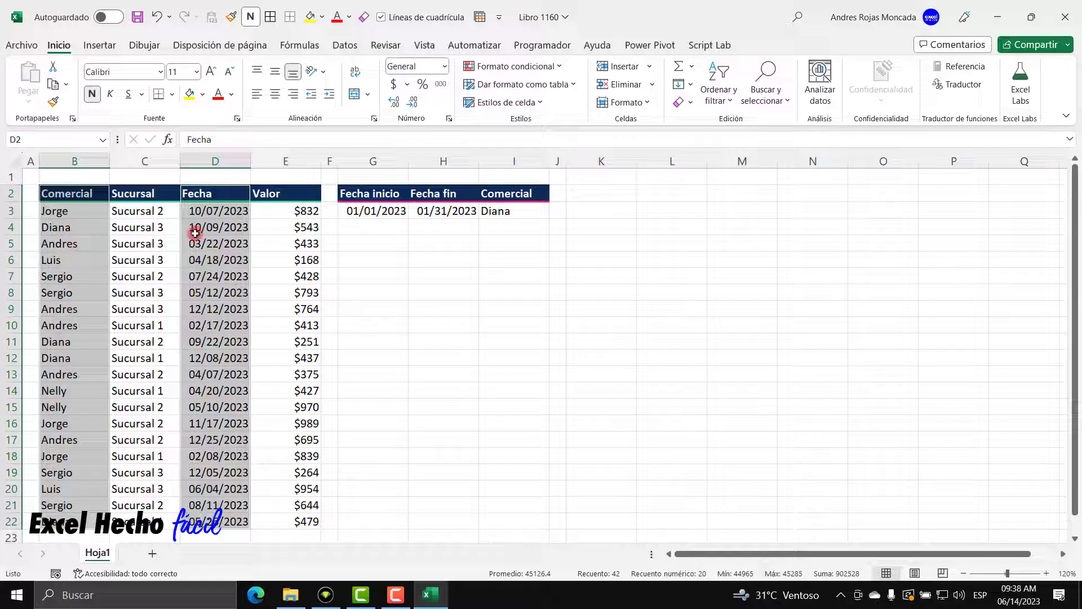
Enter the label "Formula" in G5 and format it bold and italic.
click(358, 239)
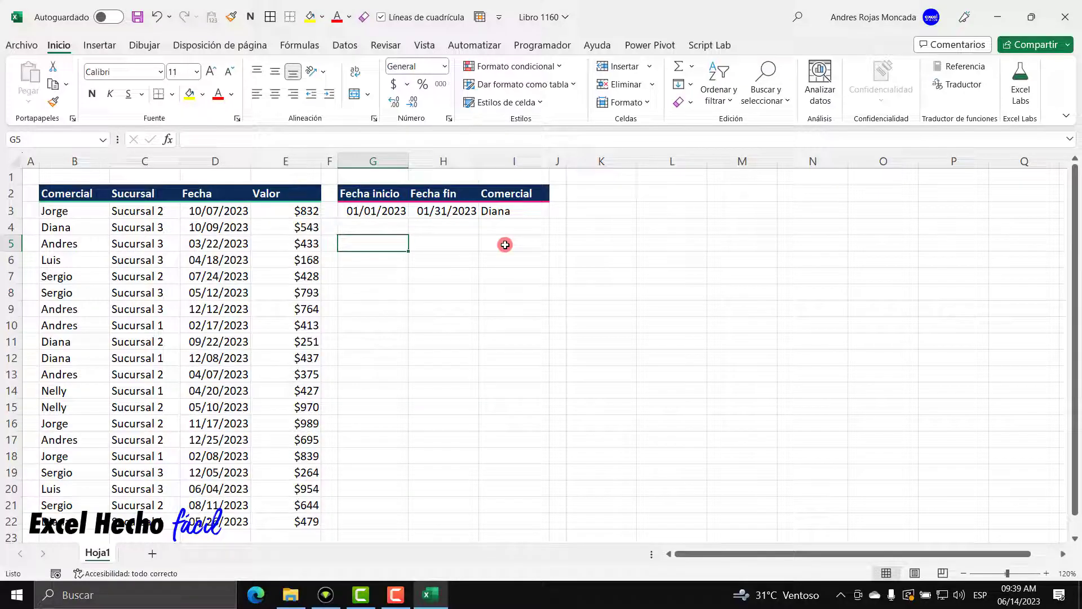
text(Formula)
key(Return)
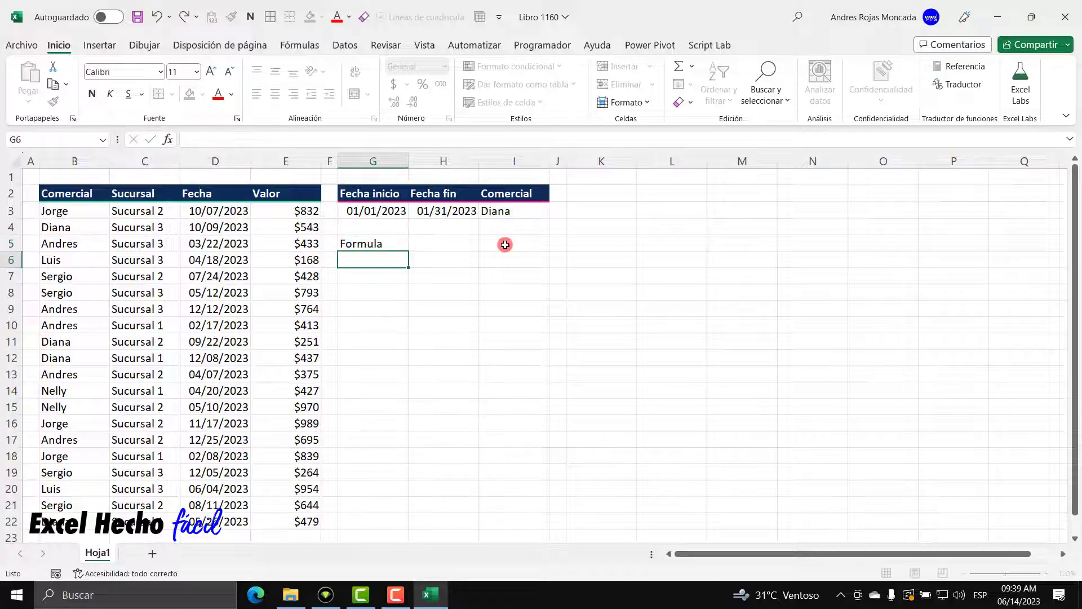
click(380, 244)
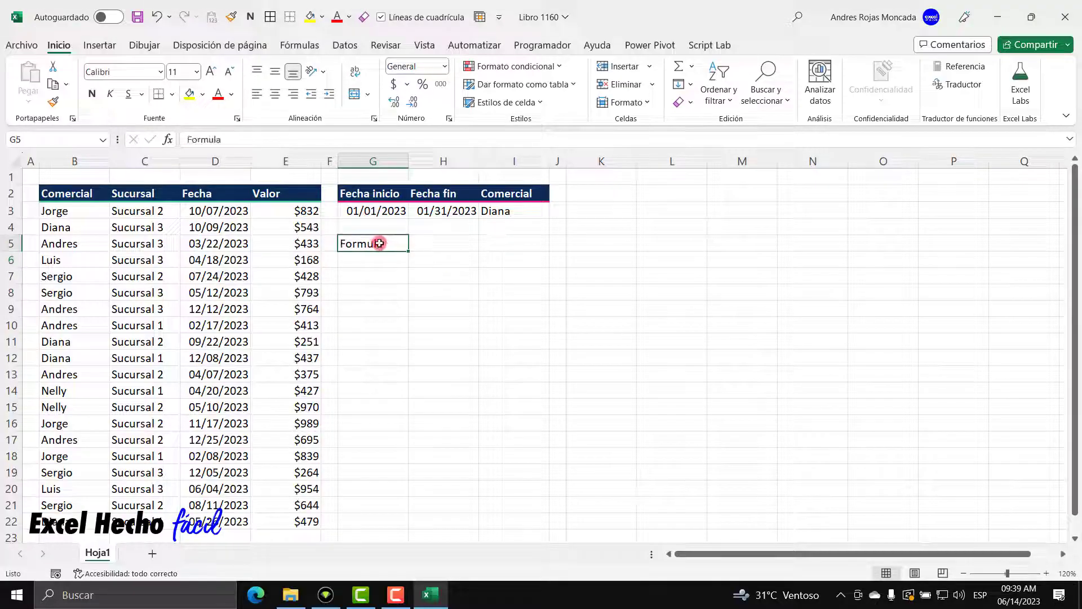
click(92, 94)
click(109, 94)
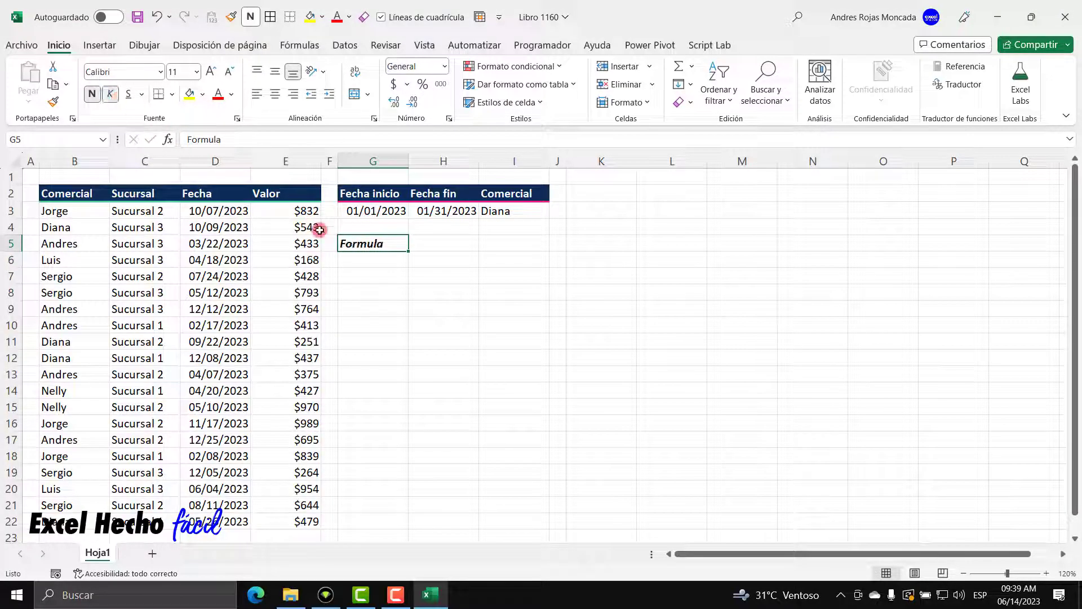
Start a Y formula in G6 whose first condition tests D3>=G3, comparing the first row's date with the start date.
click(355, 259)
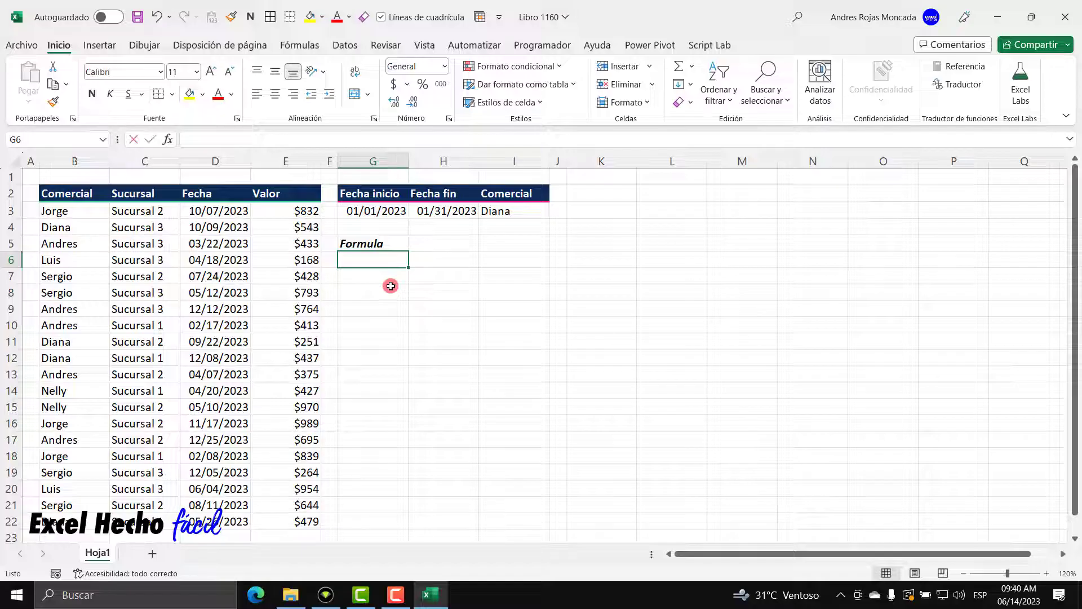
text(=y)
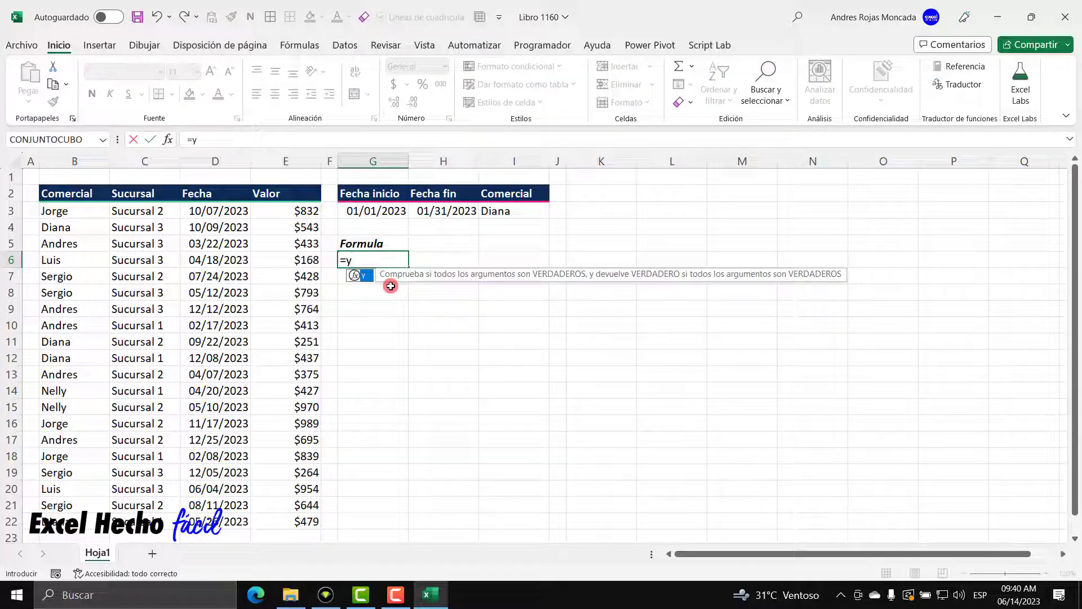
key(Tab)
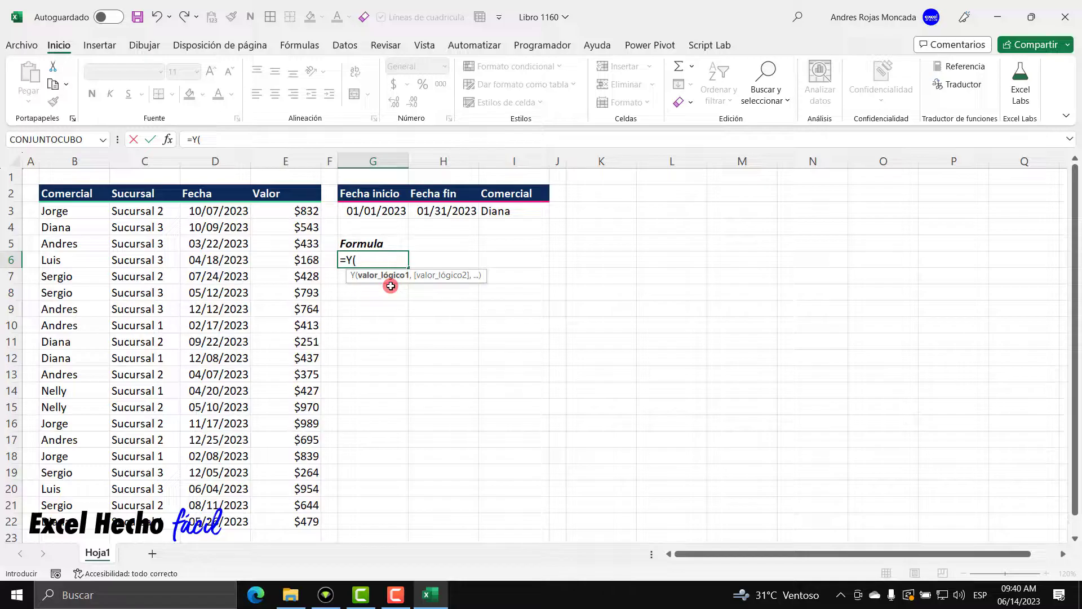
key(BackSpace)
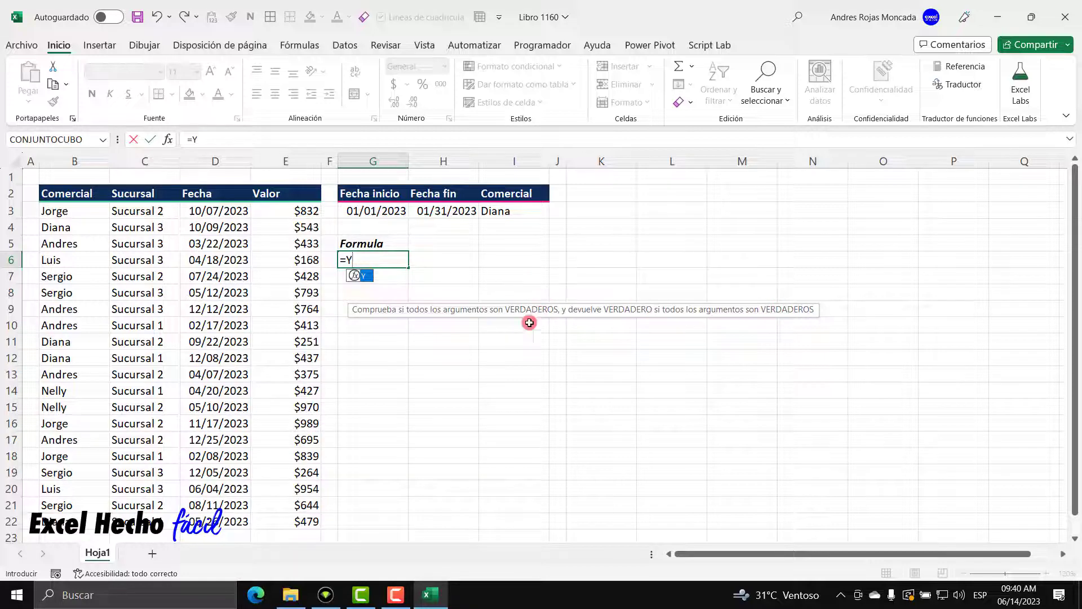
text(()
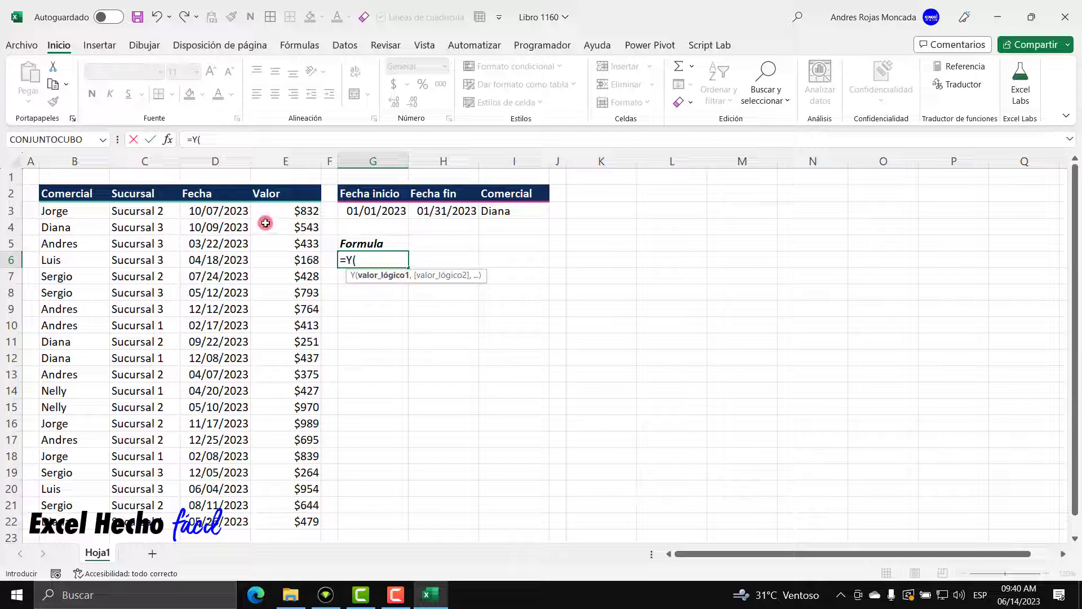
click(228, 211)
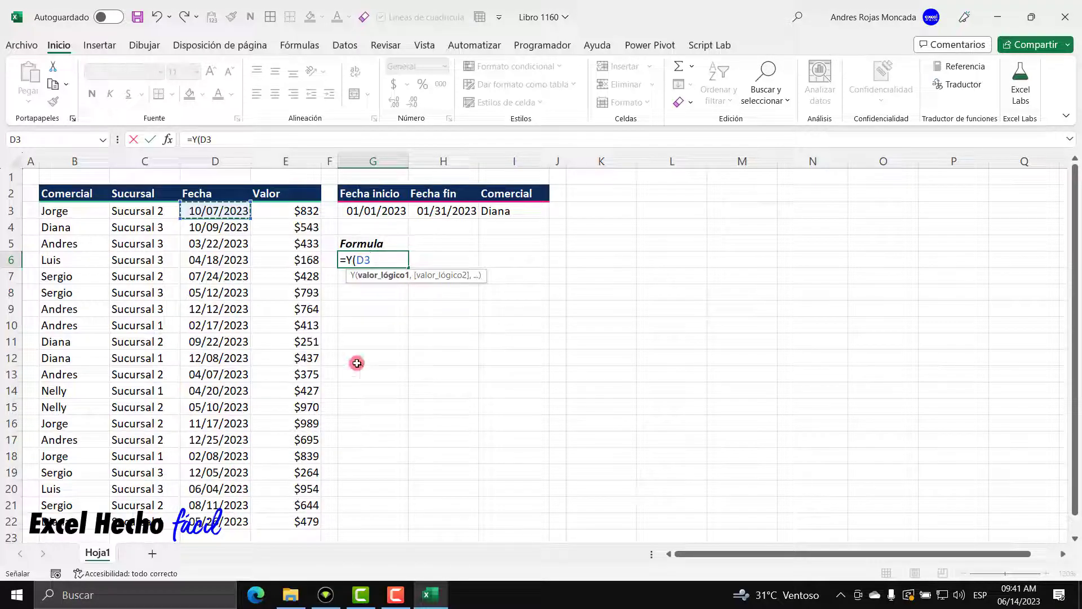
text(>=)
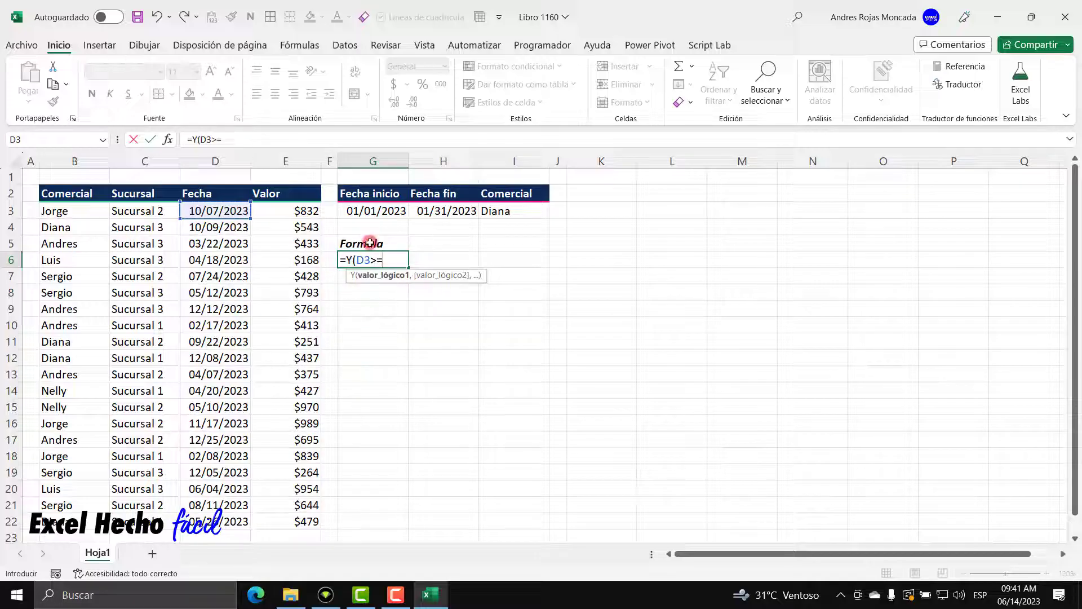
click(372, 210)
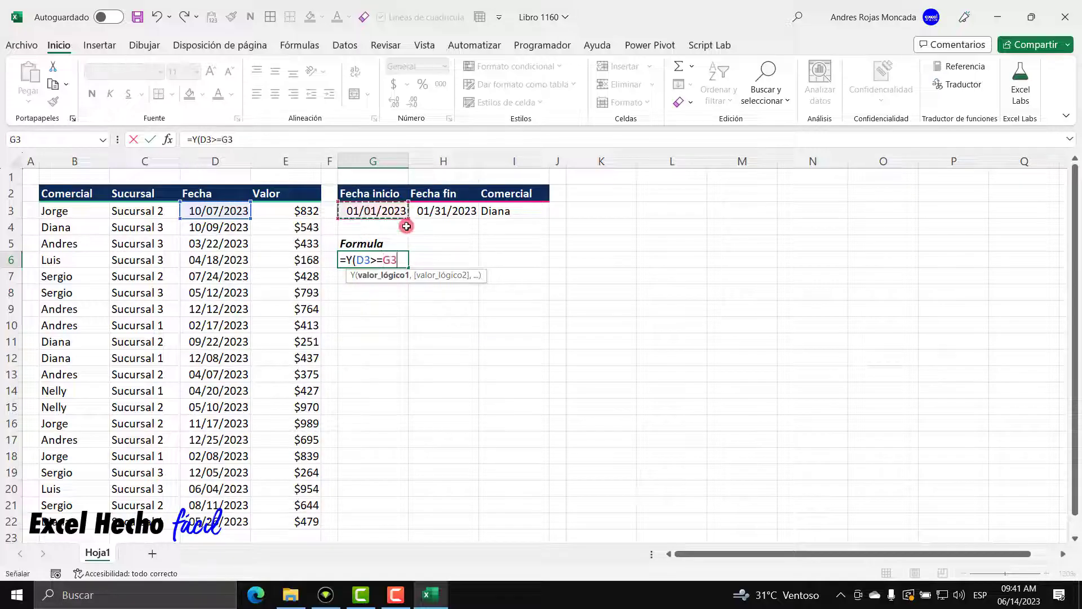
Inspect the first logical argument of the G6 formula and its D3 and G3 references, moving the function hint clear of the cell.
click(388, 277)
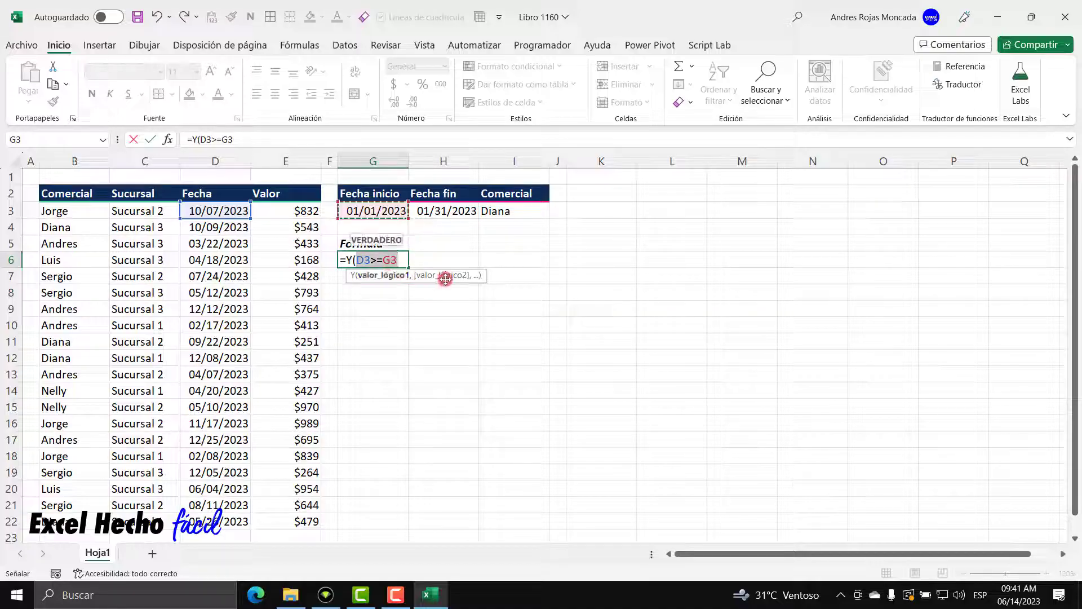
drag(446, 276, 450, 316)
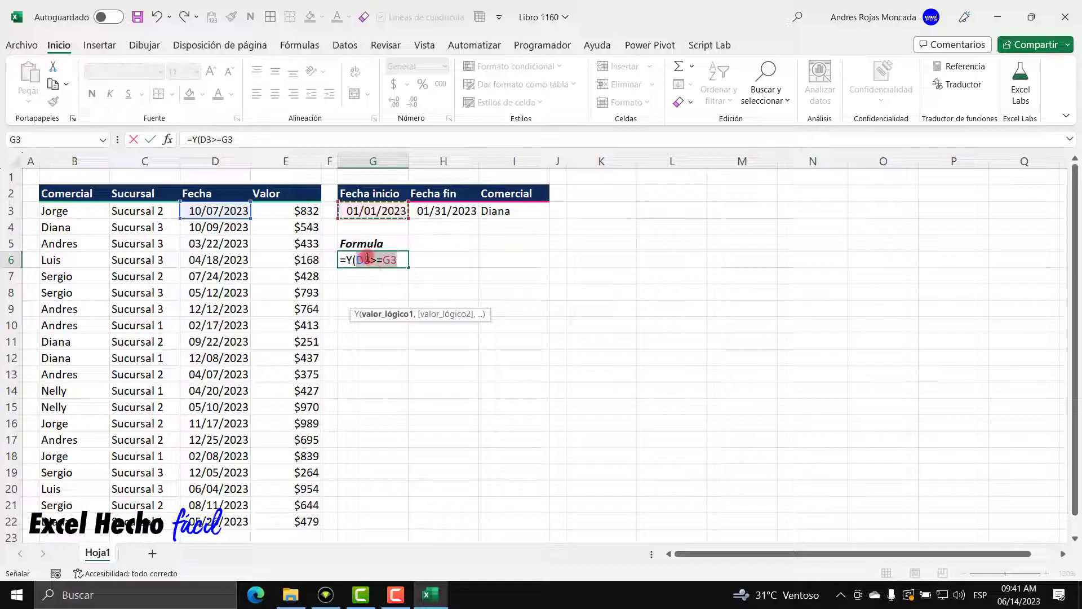
drag(371, 257, 359, 258)
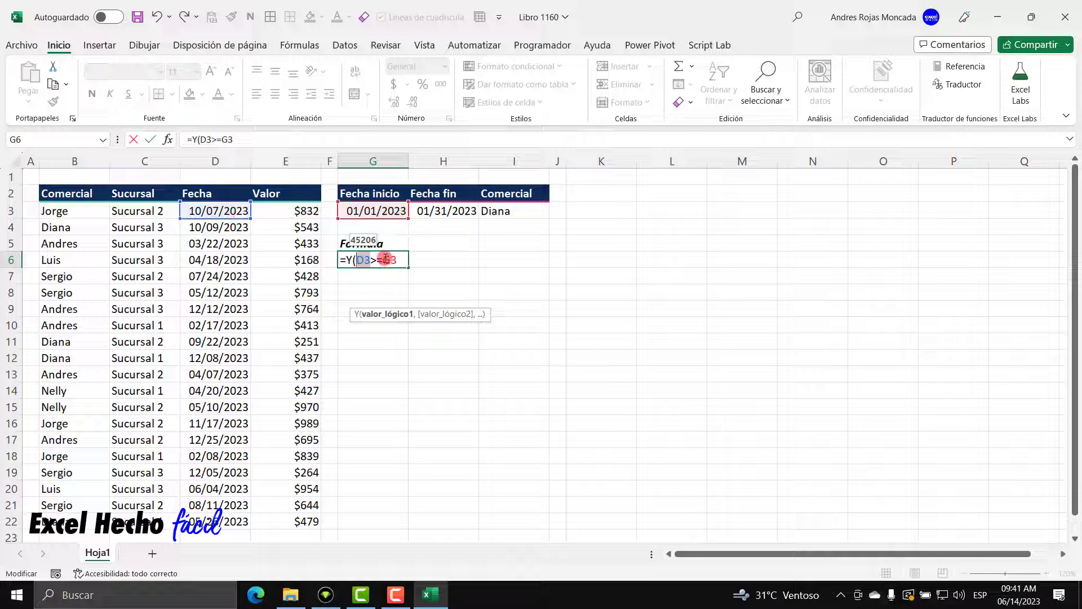
drag(386, 258, 397, 258)
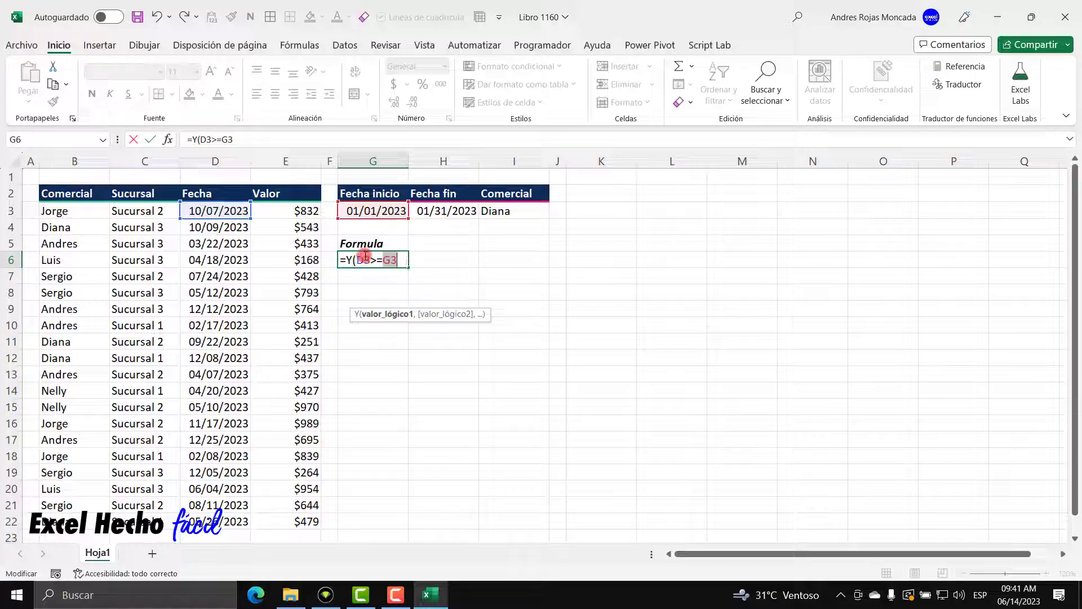
click(364, 260)
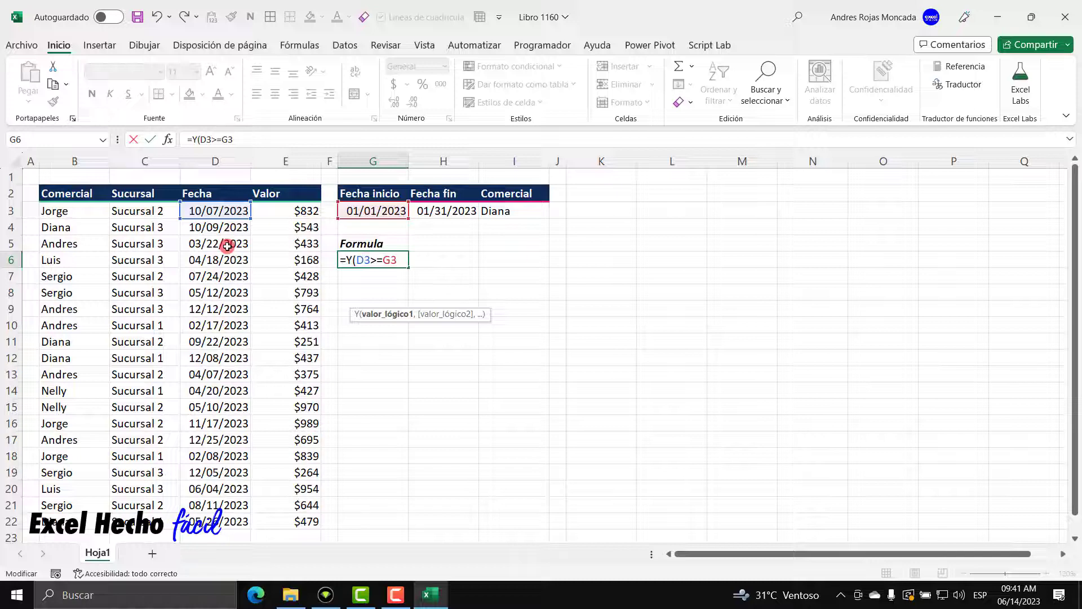
double_click(367, 260)
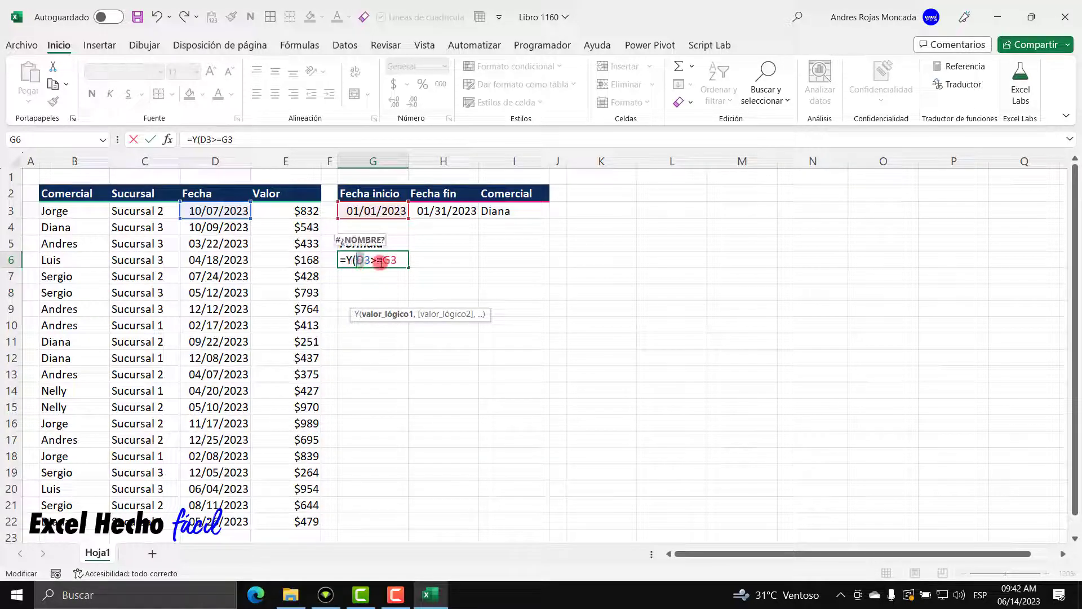
double_click(390, 260)
click(397, 260)
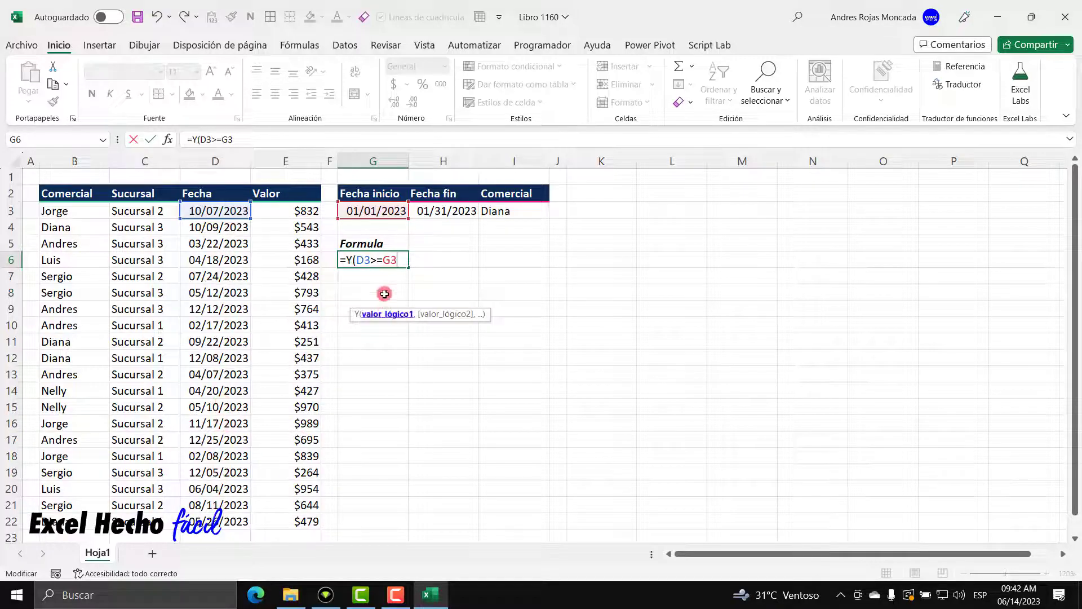
Shift the first condition's date reference in G6 down the Fecha column row by row, and return it to D3.
drag(364, 261, 371, 261)
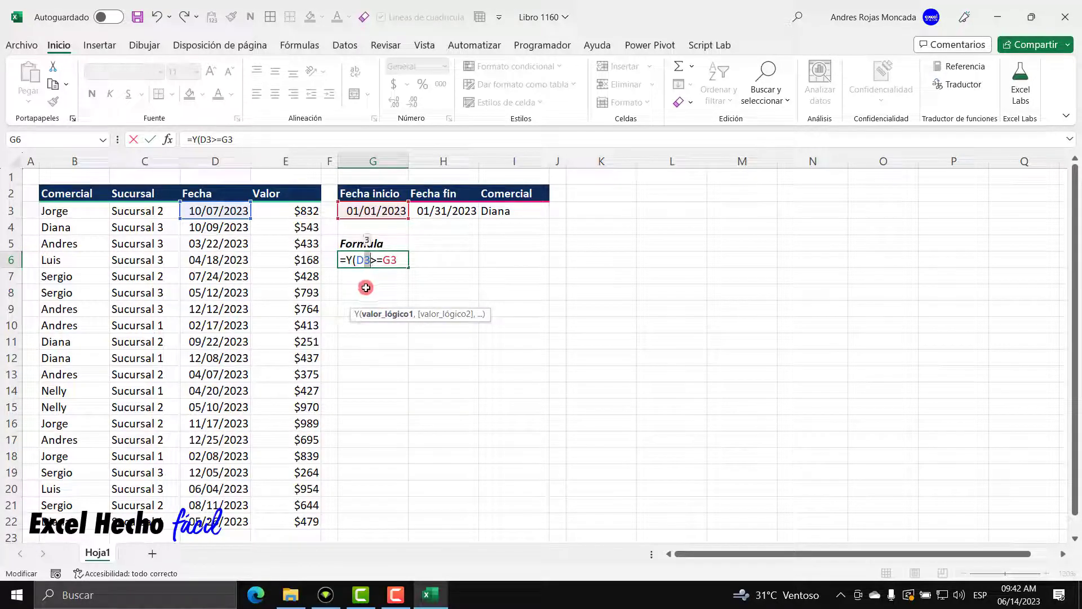
click(238, 226)
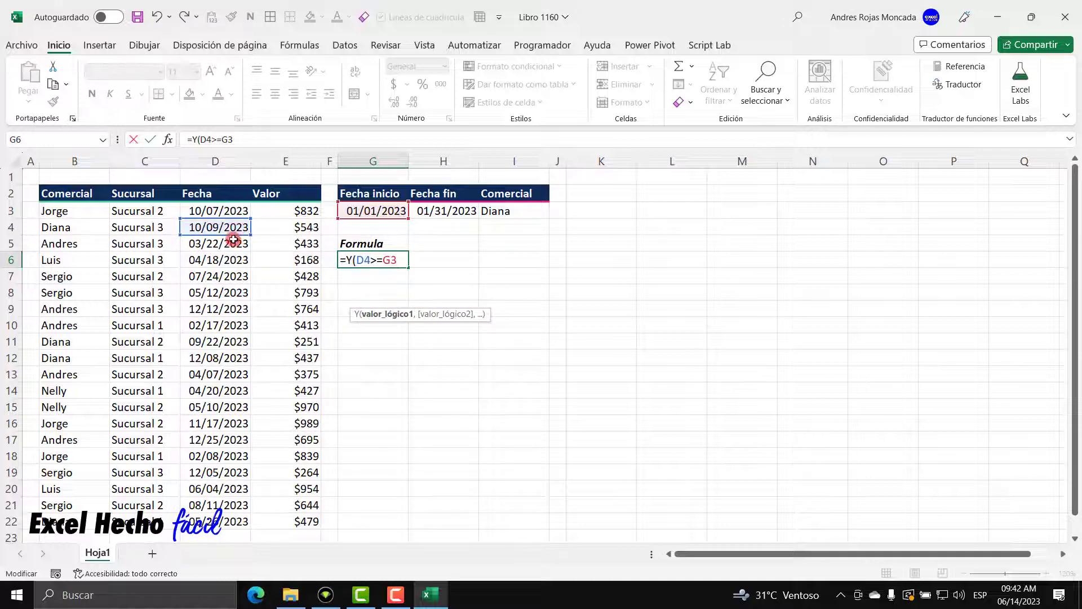
click(237, 246)
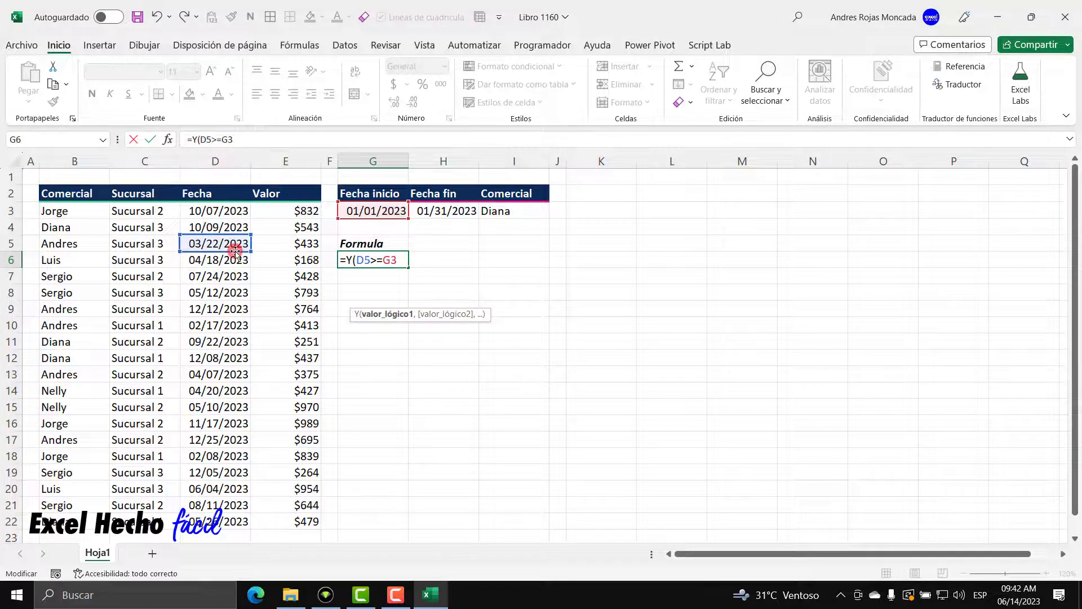
click(234, 263)
click(234, 274)
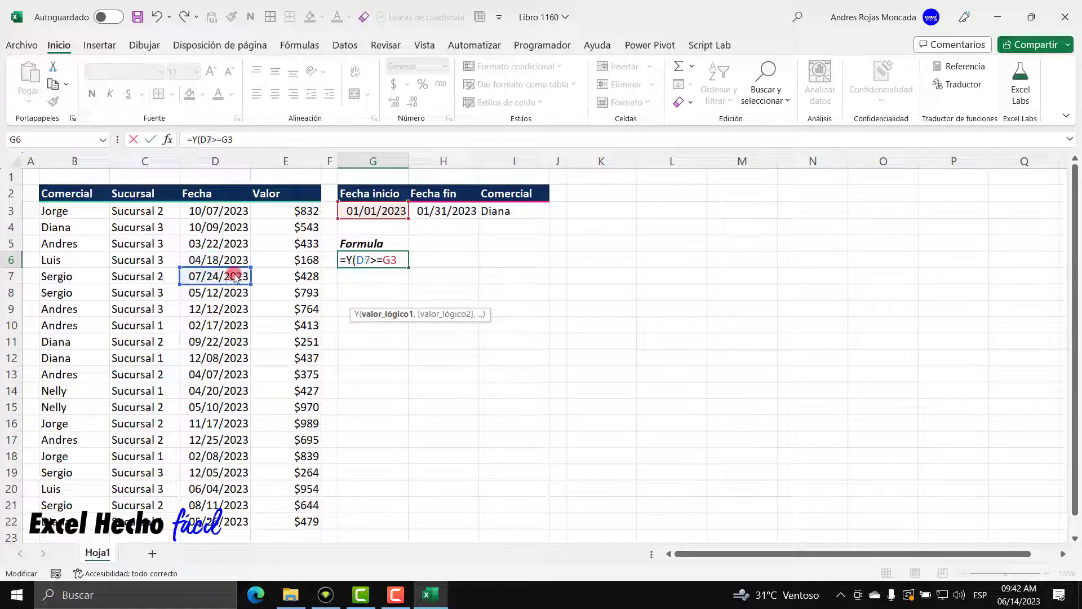
click(235, 291)
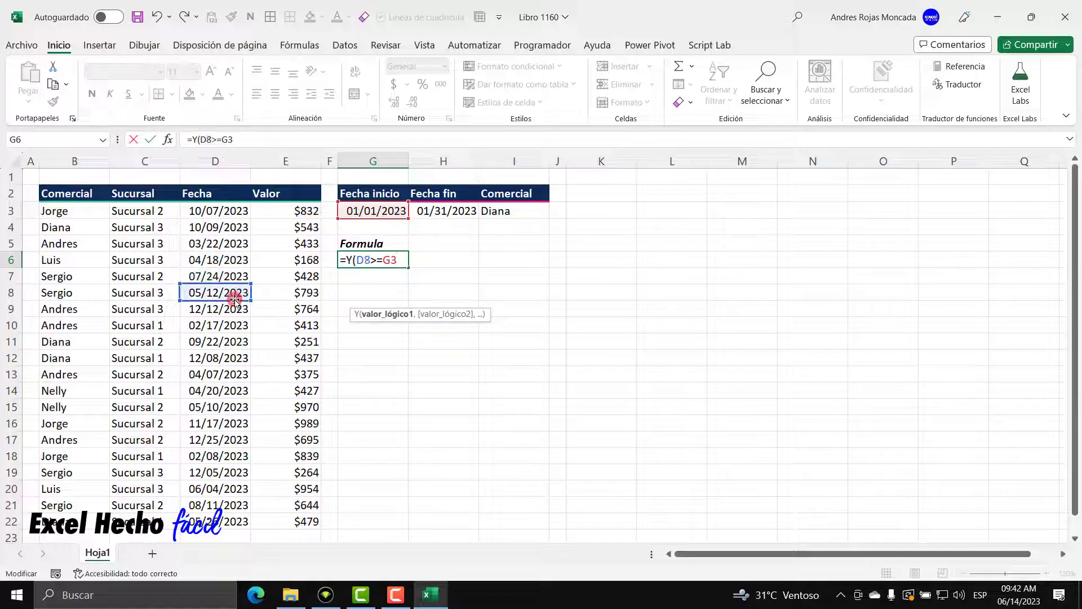
click(233, 304)
click(234, 276)
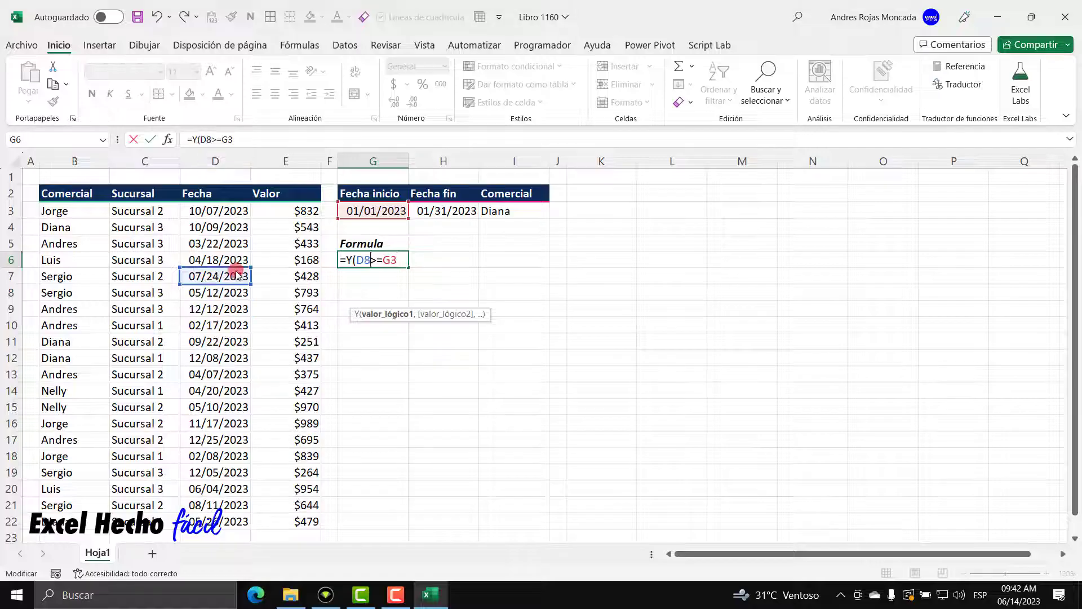
click(237, 244)
click(245, 212)
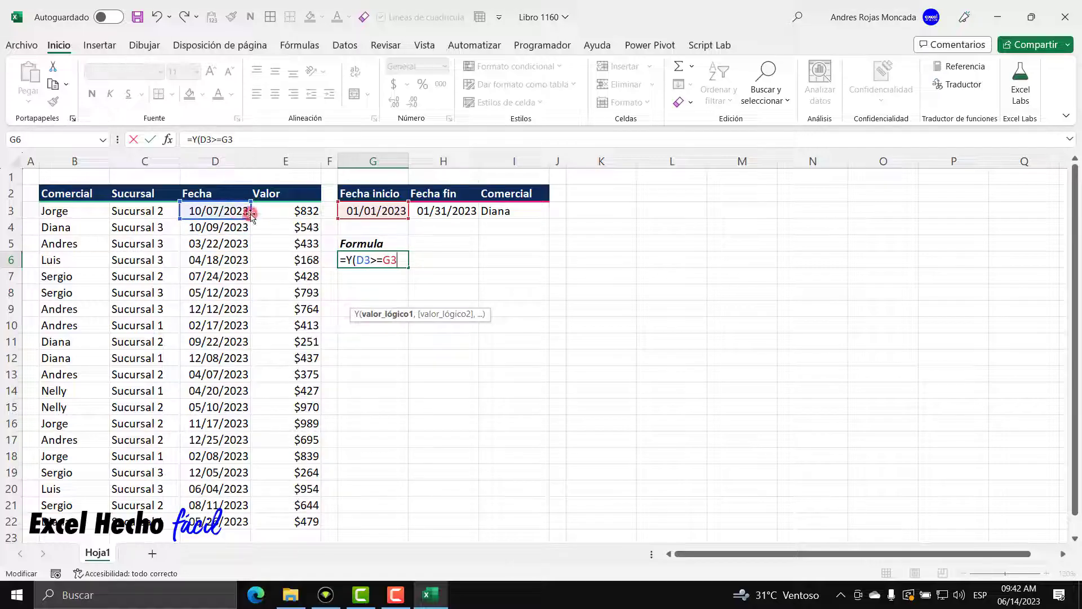
Shift the formula's date reference sideways to E3 and C3, and return it to D3.
click(276, 212)
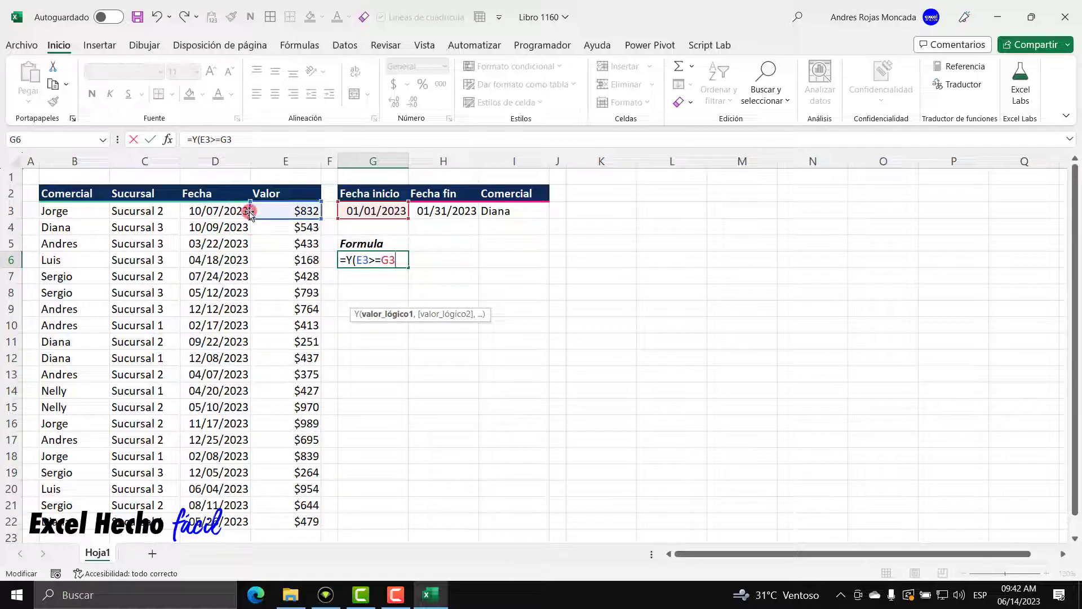
key(Return)
click(248, 210)
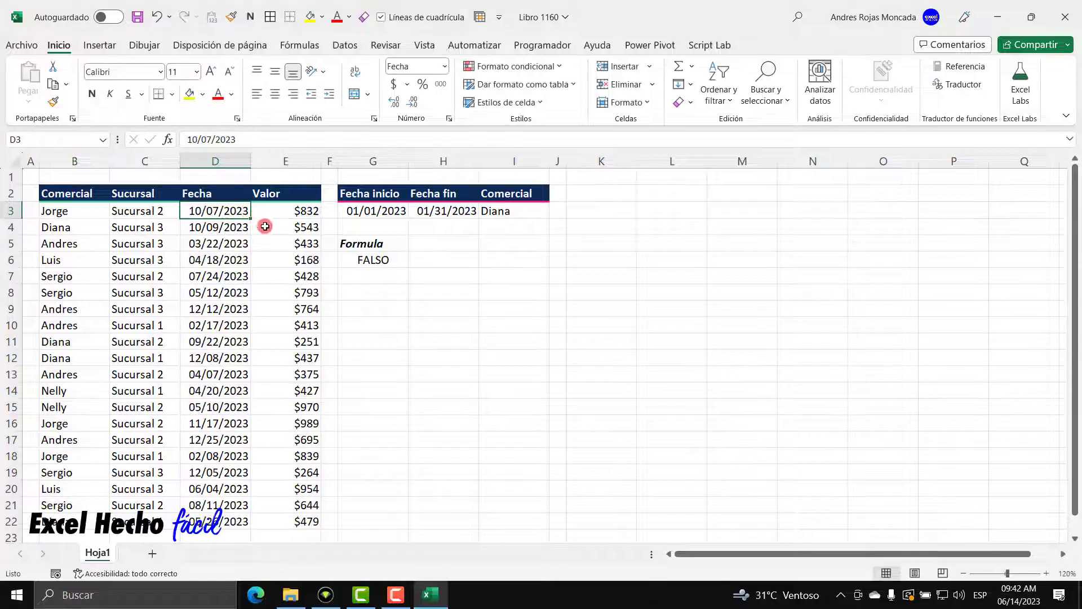
click(364, 261)
double_click(366, 260)
double_click(375, 258)
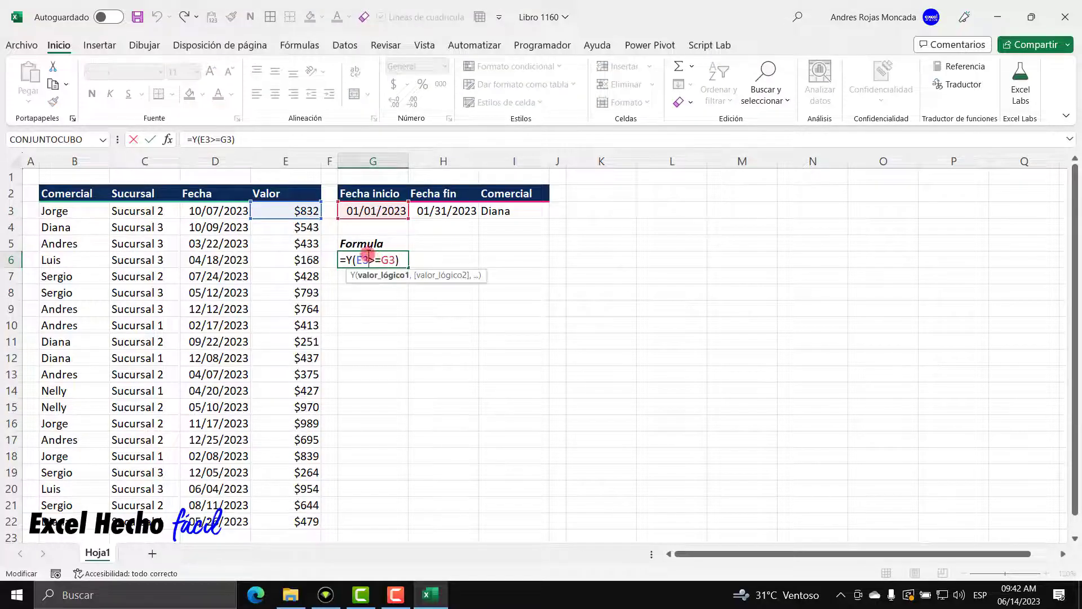
click(235, 212)
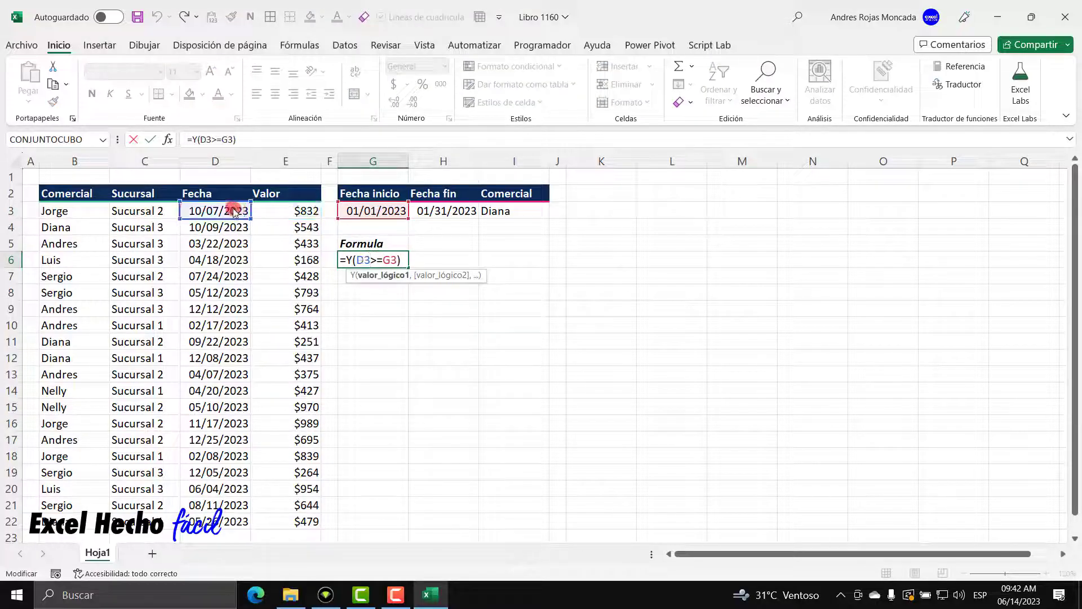
click(172, 211)
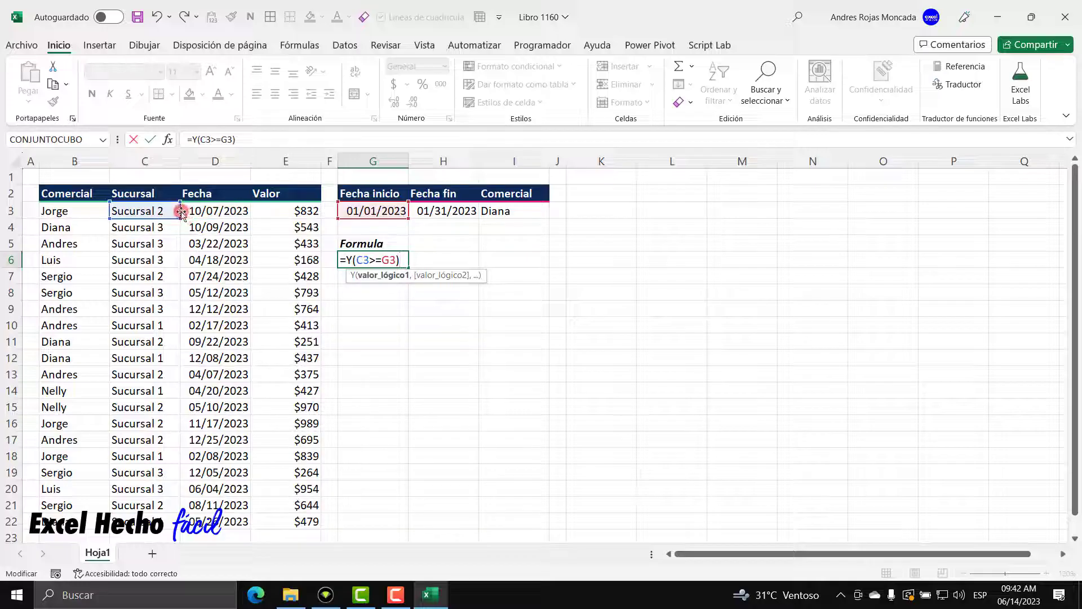
click(197, 212)
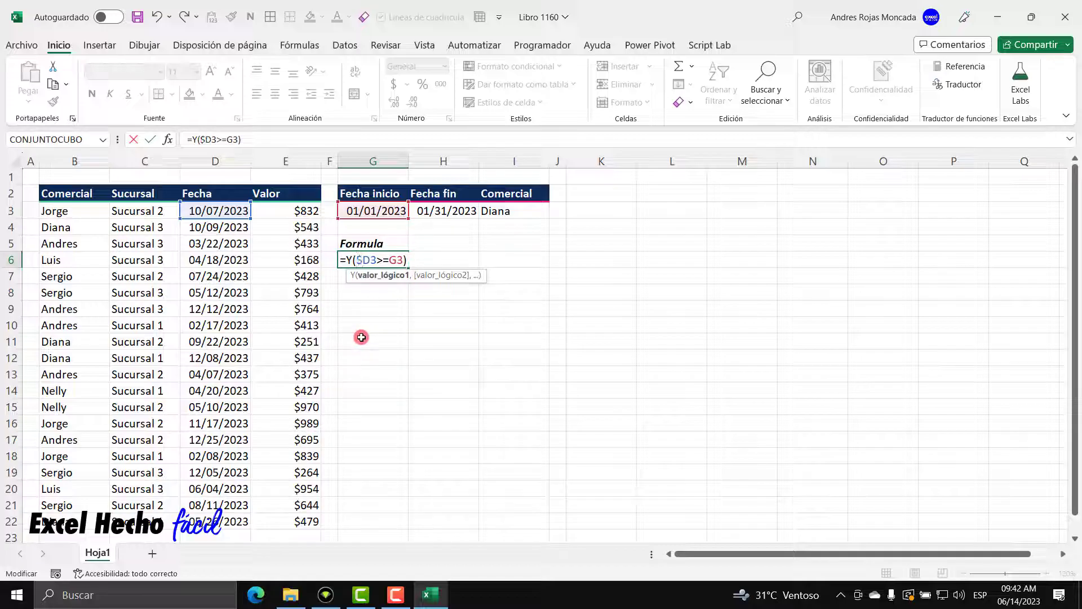
Fix only the column of the date reference in the G6 formula, making it $D3.
click(357, 260)
text($)
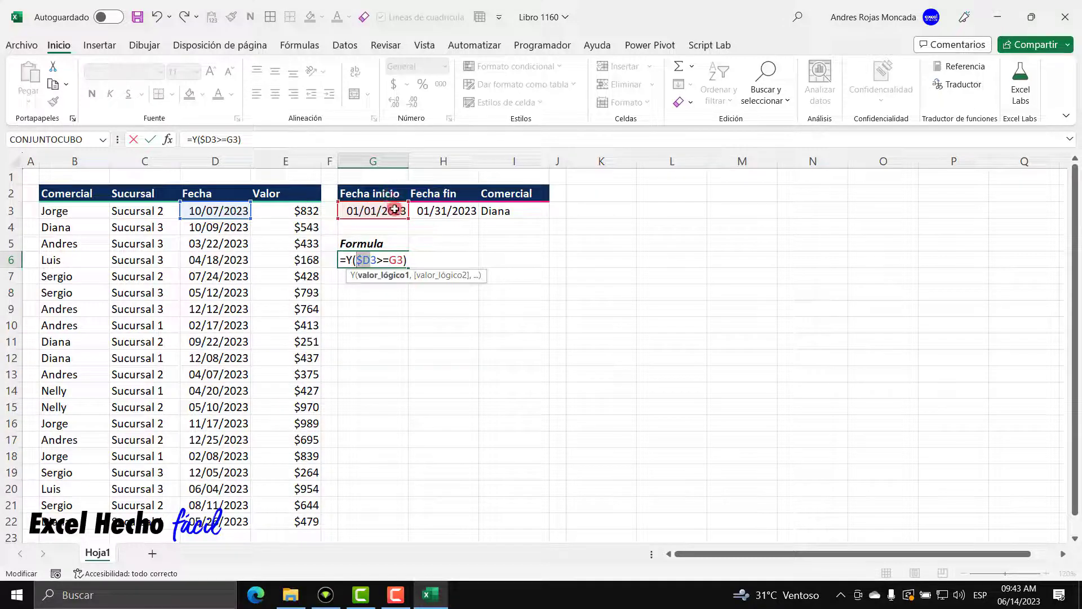
Shift the start-date reference in the G6 formula down to G6, commit it, and return the reference to G3.
drag(405, 261, 389, 260)
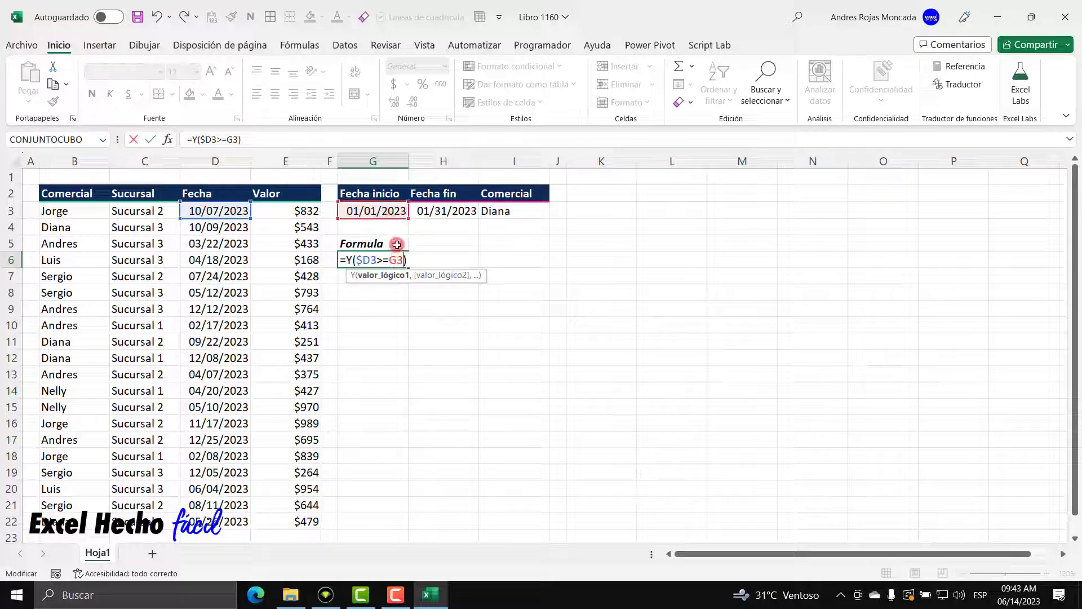
click(392, 236)
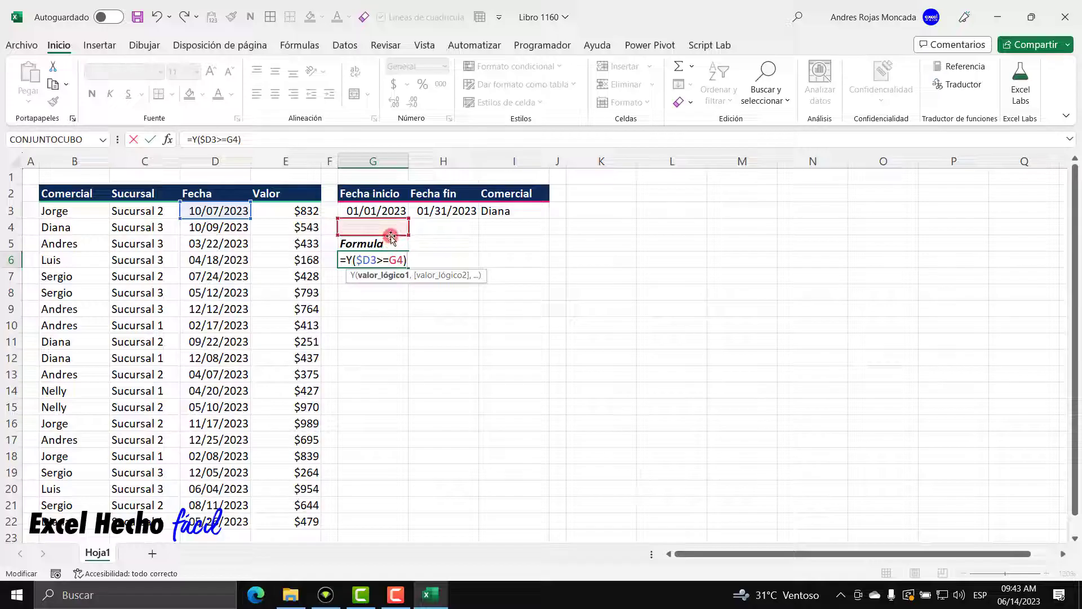
click(386, 242)
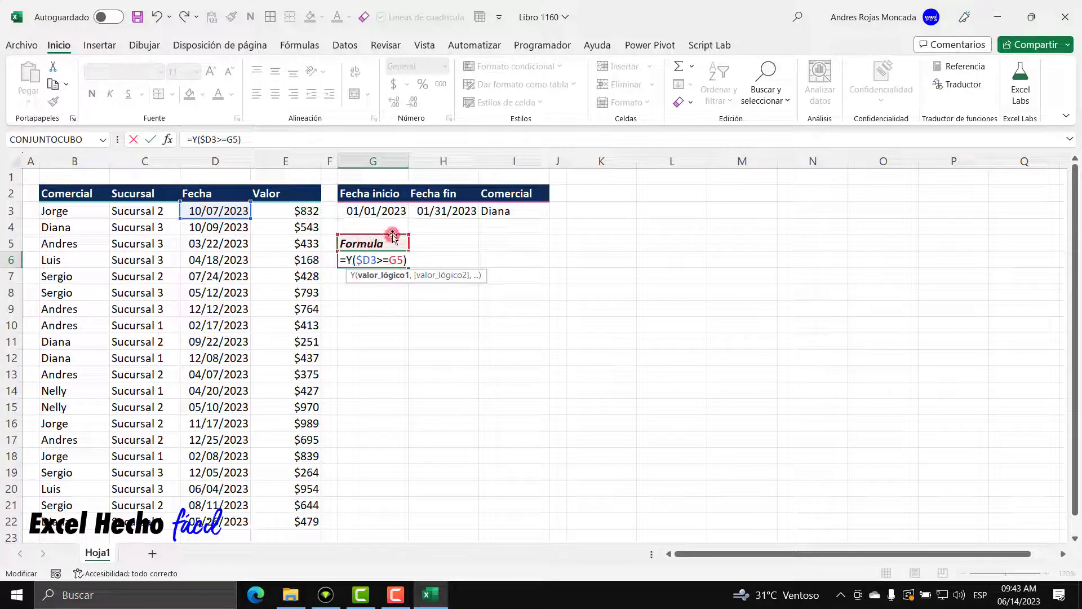
click(389, 261)
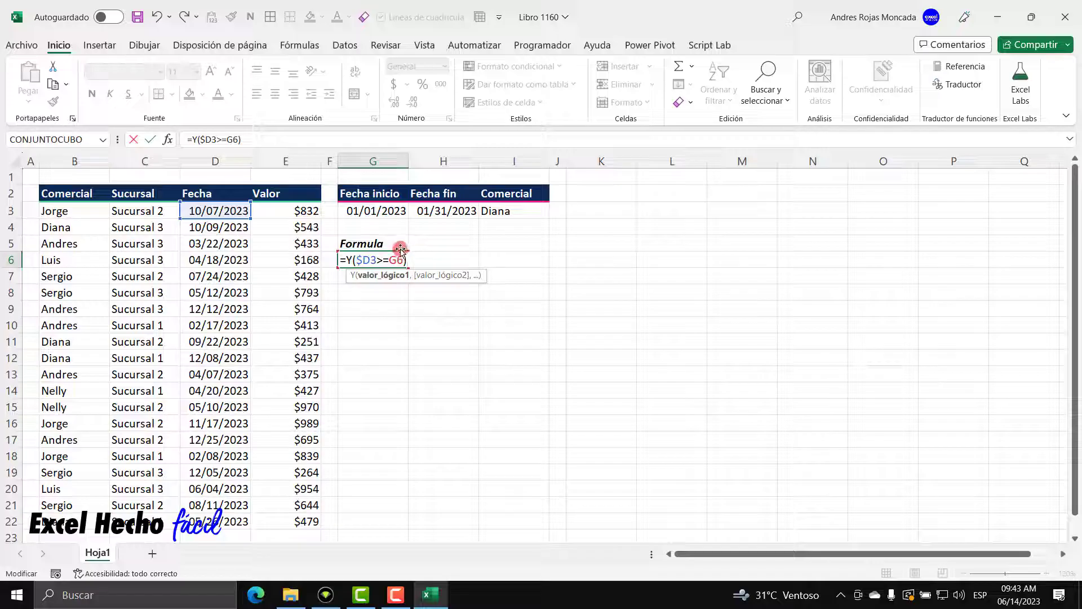
key(Return)
click(620, 355)
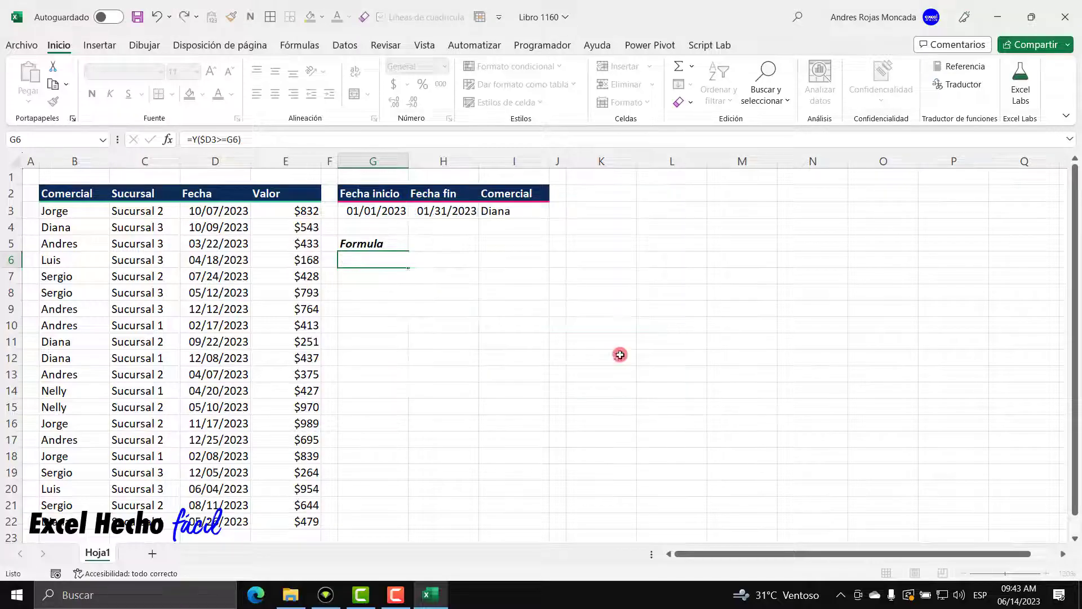
double_click(403, 269)
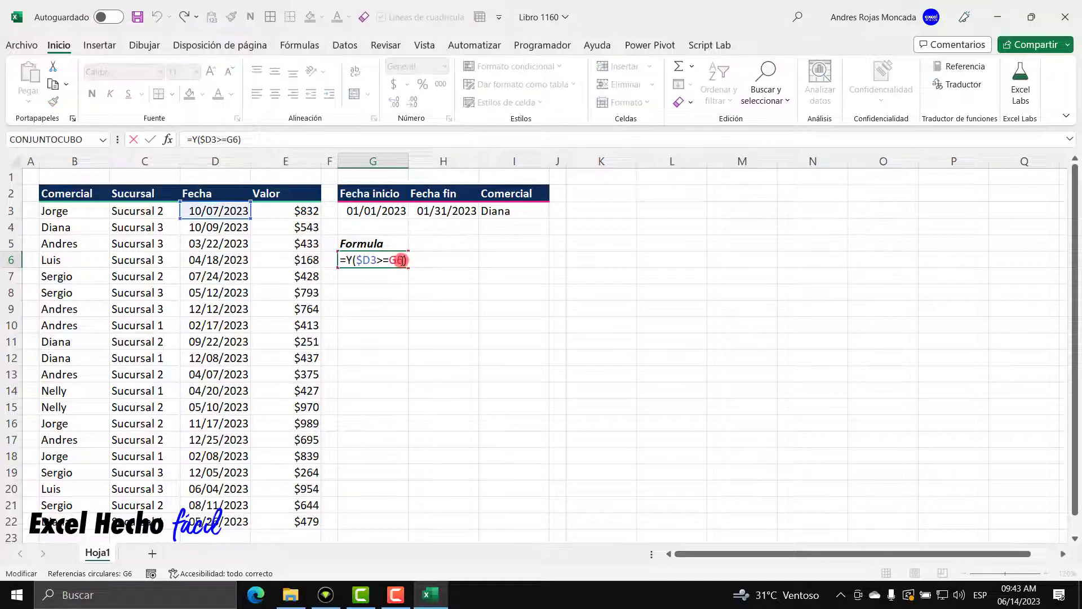
drag(391, 260, 399, 260)
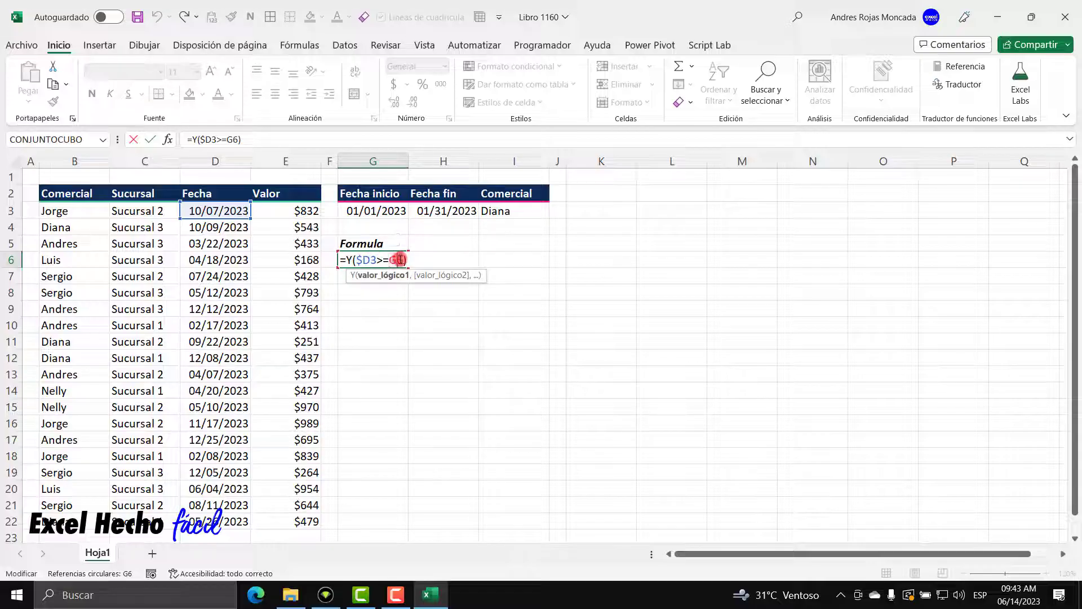
click(391, 237)
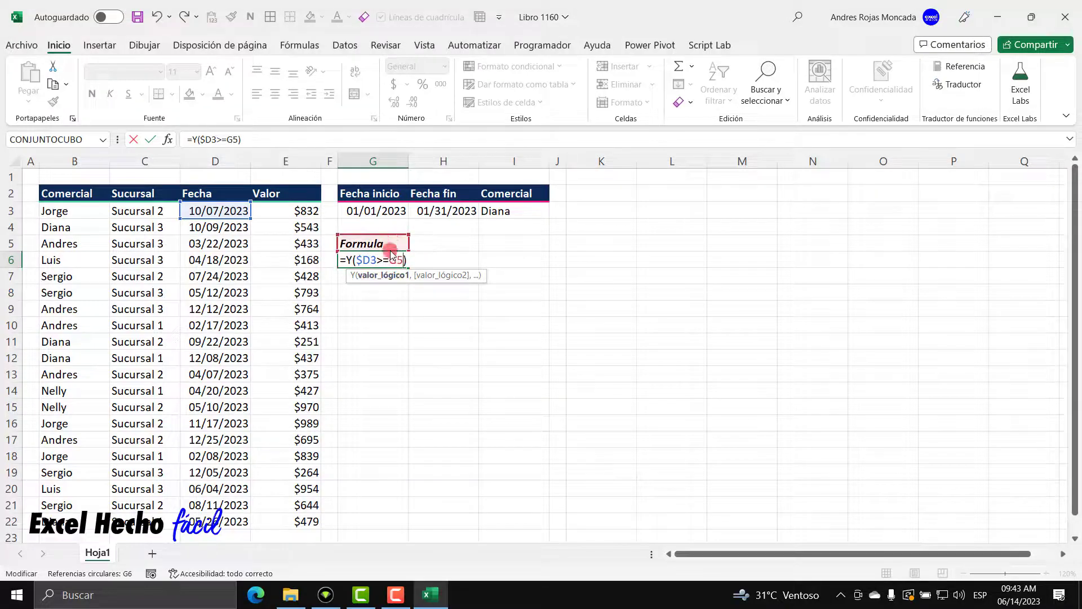
drag(392, 253, 402, 211)
Make the start-date reference absolute as $G$3 and remove the formula's closing parenthesis.
drag(391, 258, 403, 264)
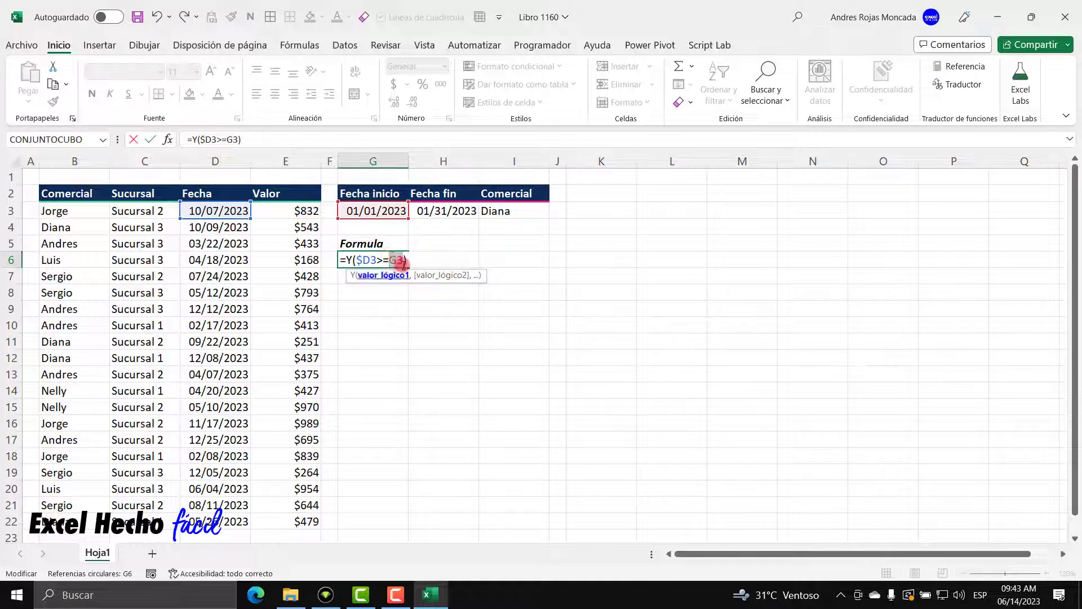
key(F4)
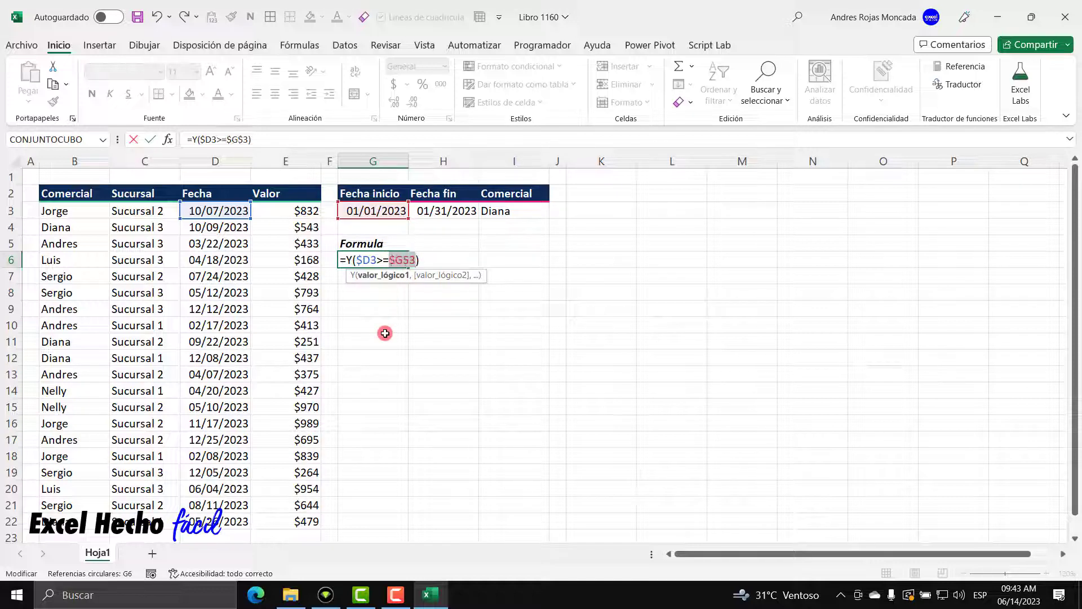
click(430, 264)
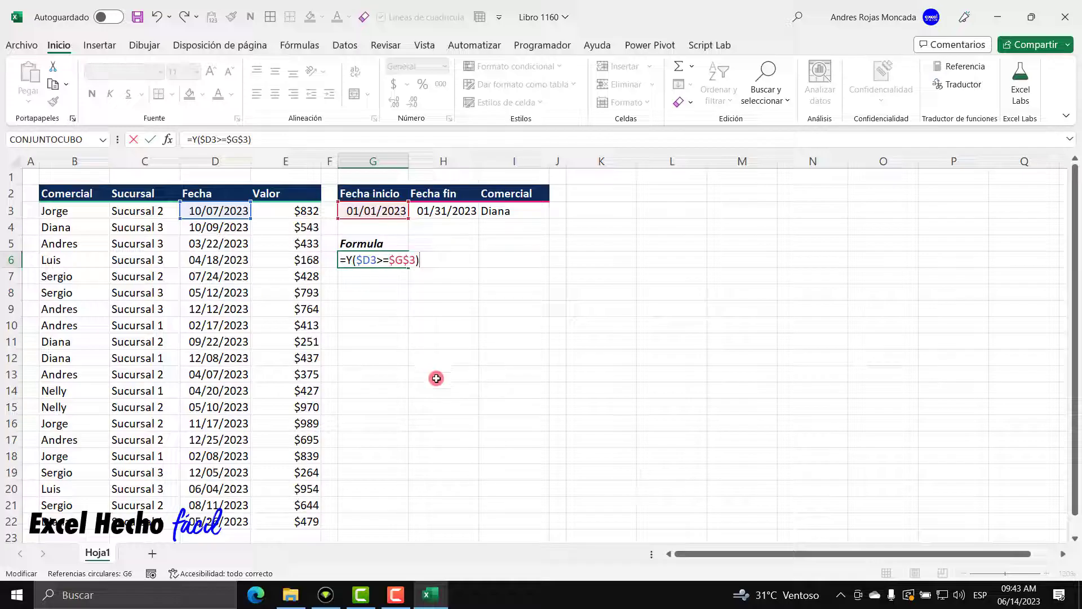
key(BackSpace)
click(388, 275)
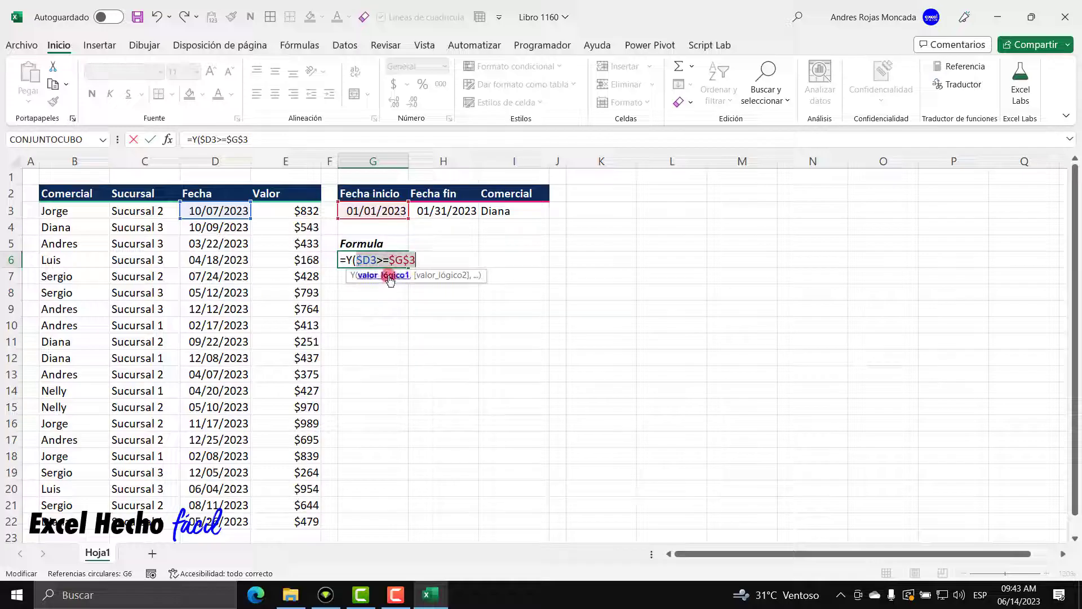
click(426, 260)
Add the second condition $D3<=$H$3 to the Y formula, comparing the row's date with the end date.
text(,)
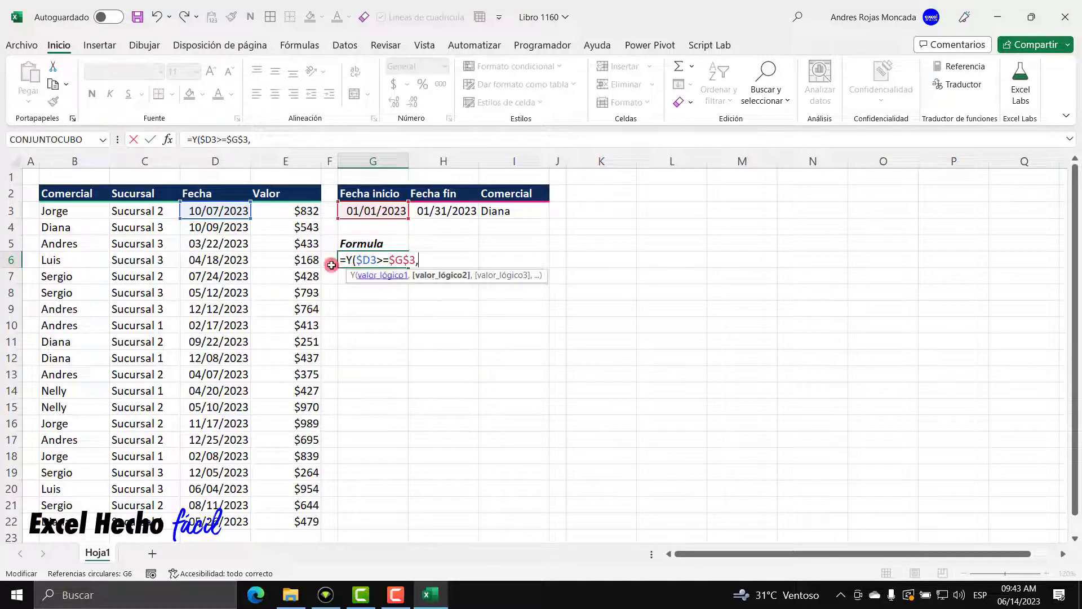
click(223, 209)
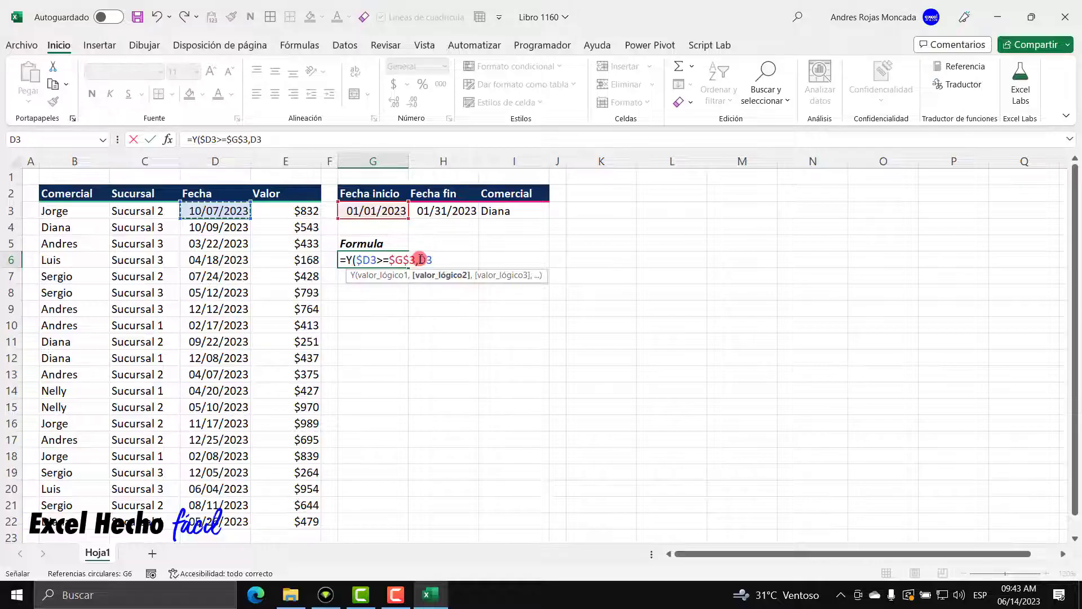
click(417, 260)
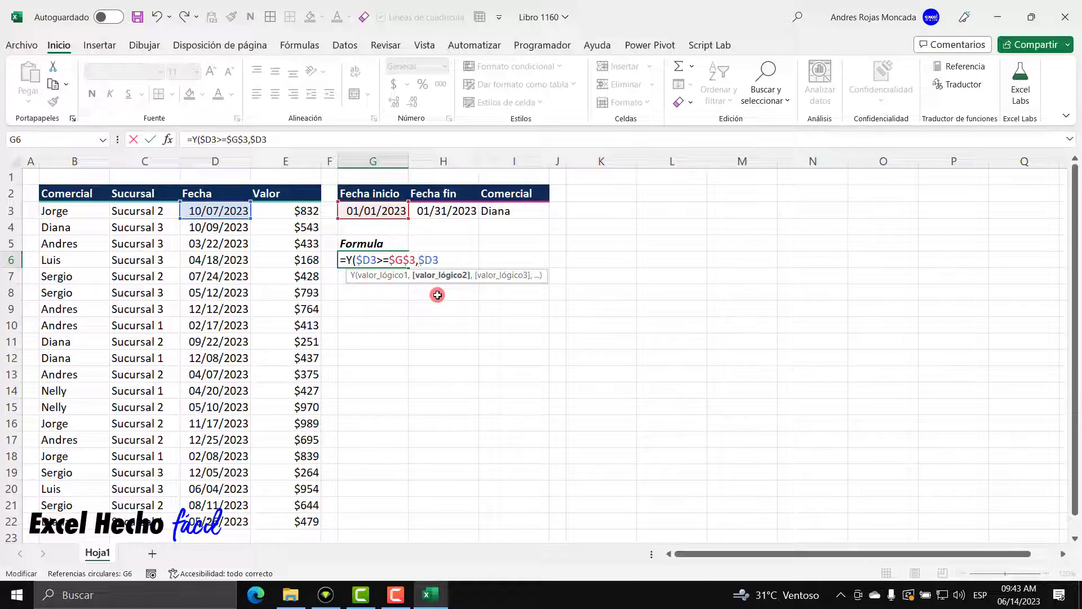
text($)
key(End)
click(460, 212)
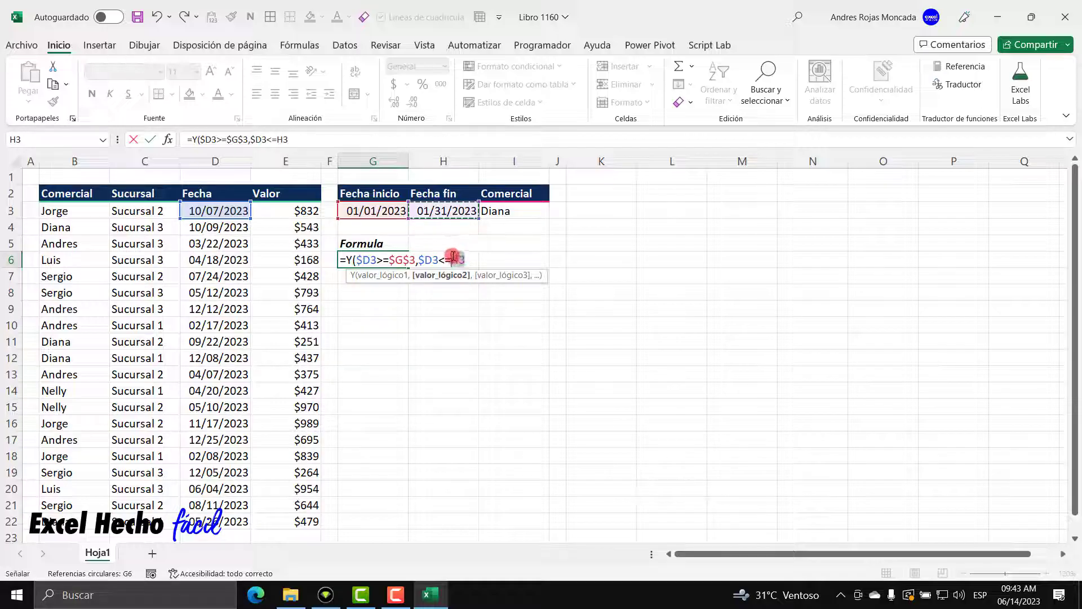
key(F4)
click(480, 260)
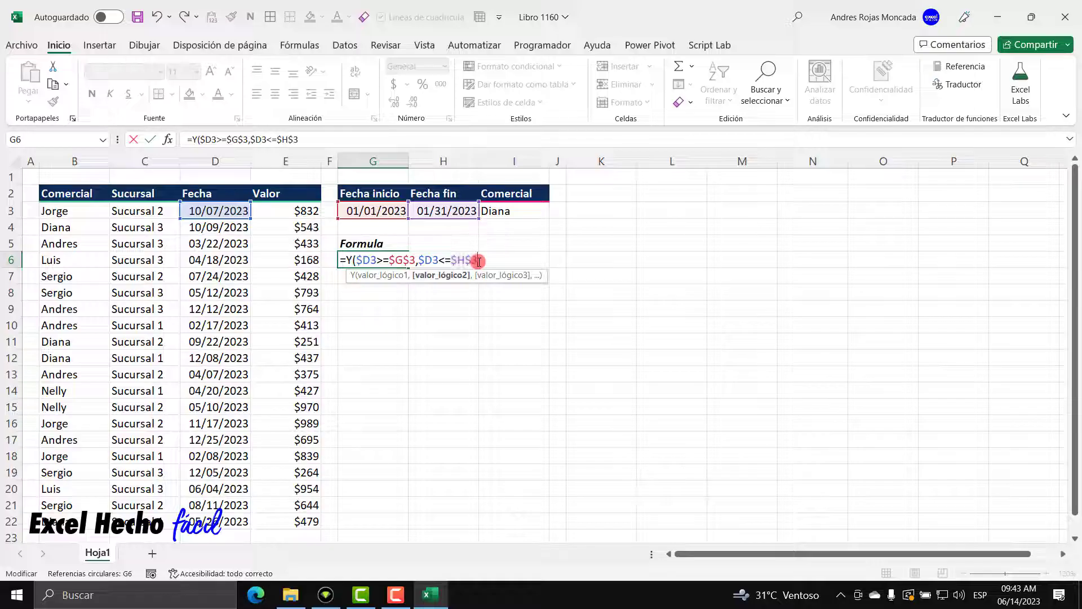
Add the third condition $B3=$I$3 to the Y formula, matching the row's salesperson, and close the parenthesis.
text(,)
click(72, 212)
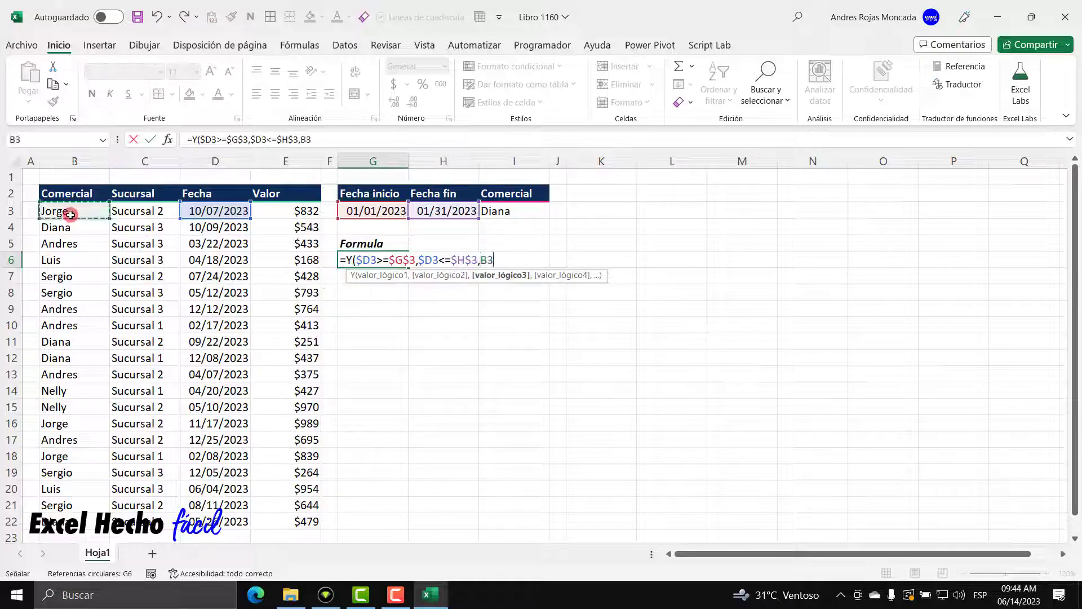
click(483, 260)
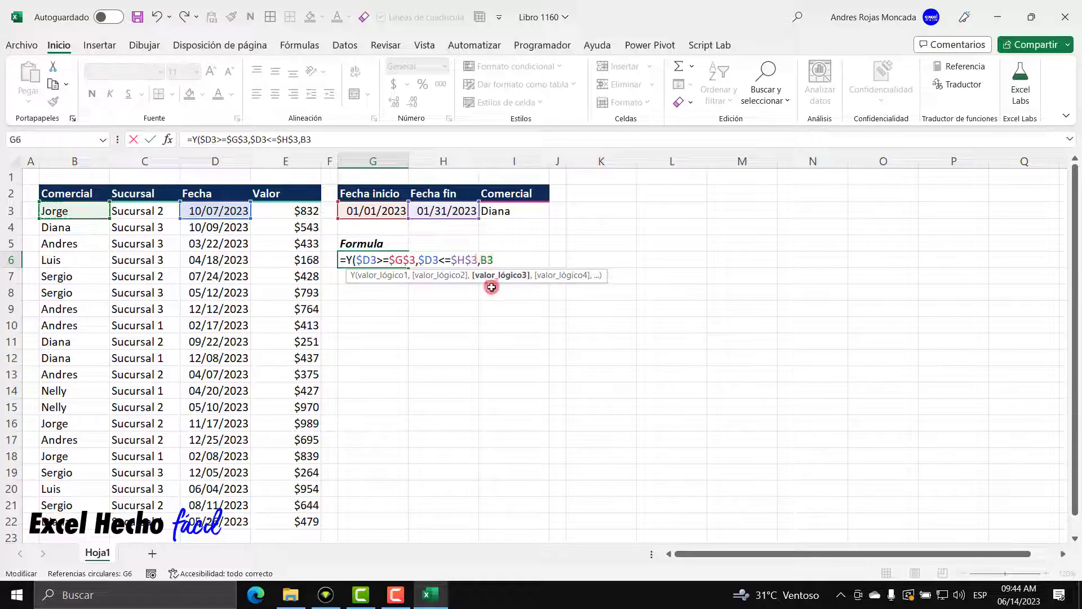
text($)
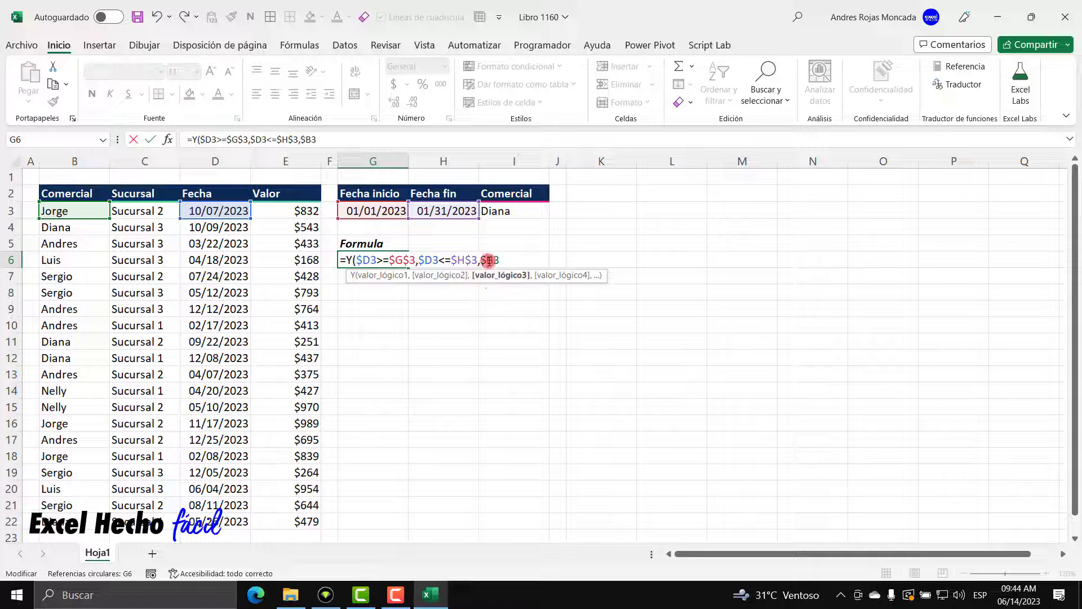
click(514, 263)
click(509, 210)
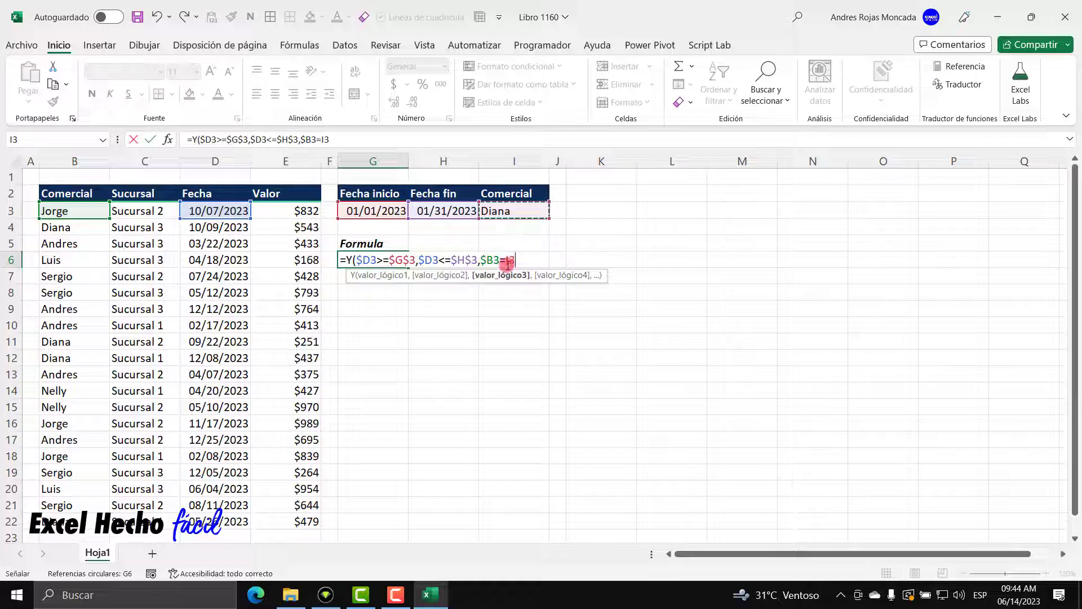
double_click(508, 260)
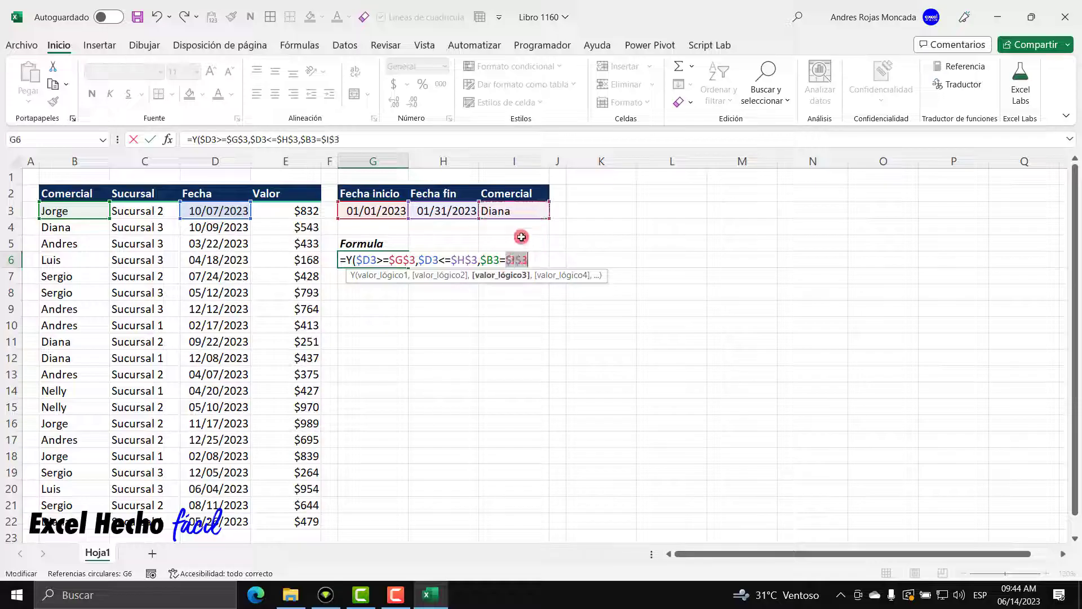
key(F4)
click(532, 260)
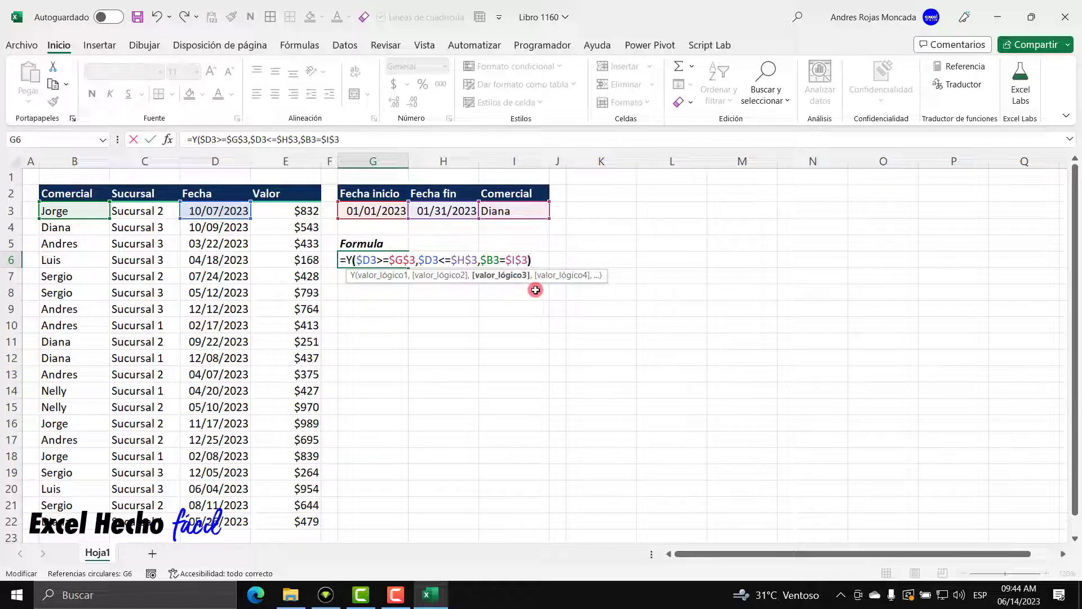
text())
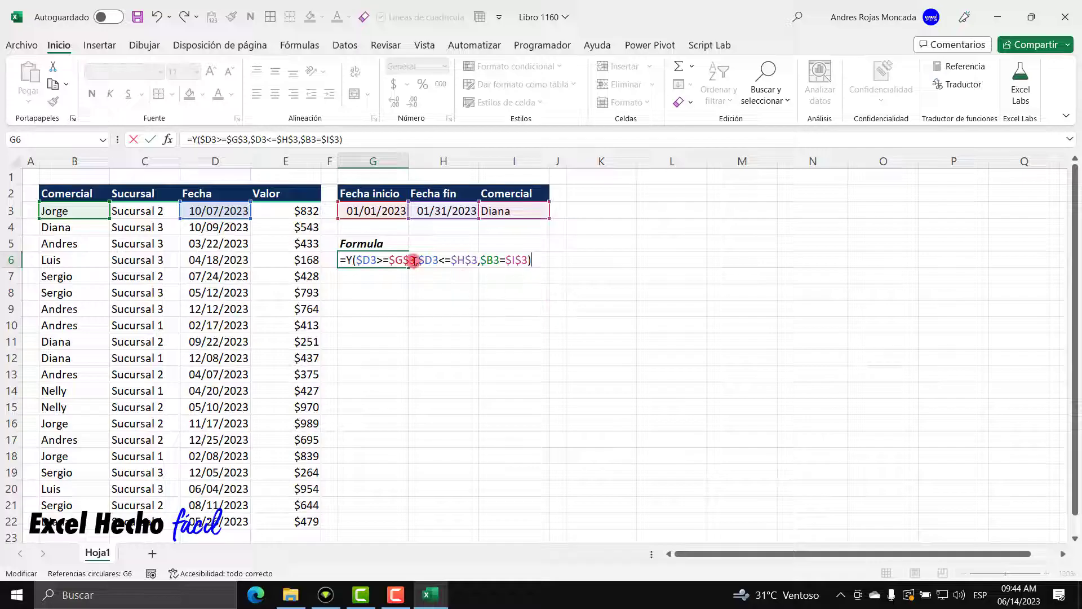
Evaluate each of the Y formula's three conditions separately, restoring its references after each check.
click(416, 259)
click(402, 276)
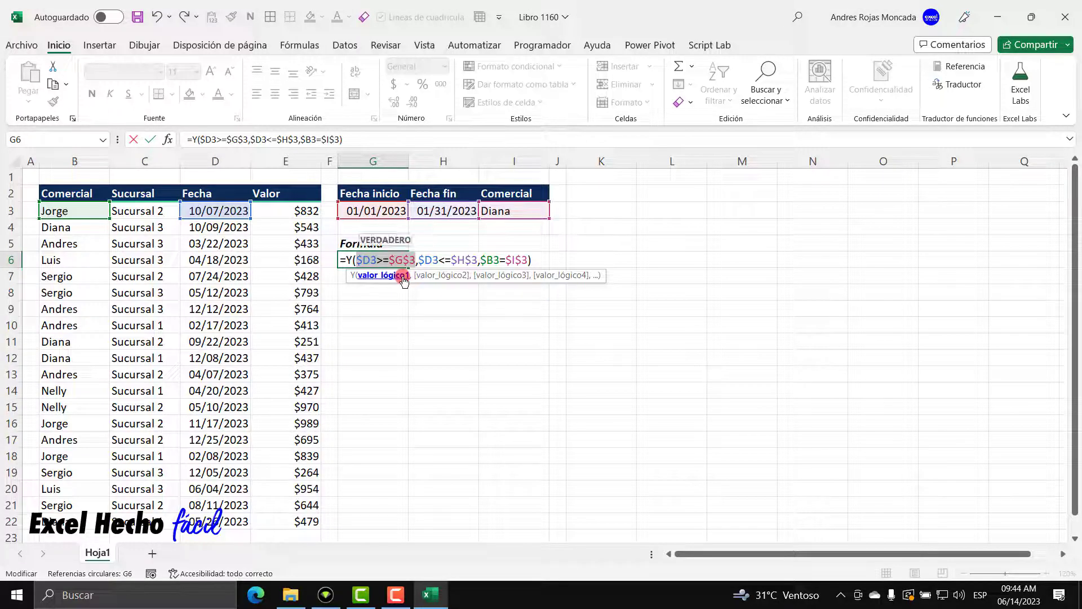
key(F9)
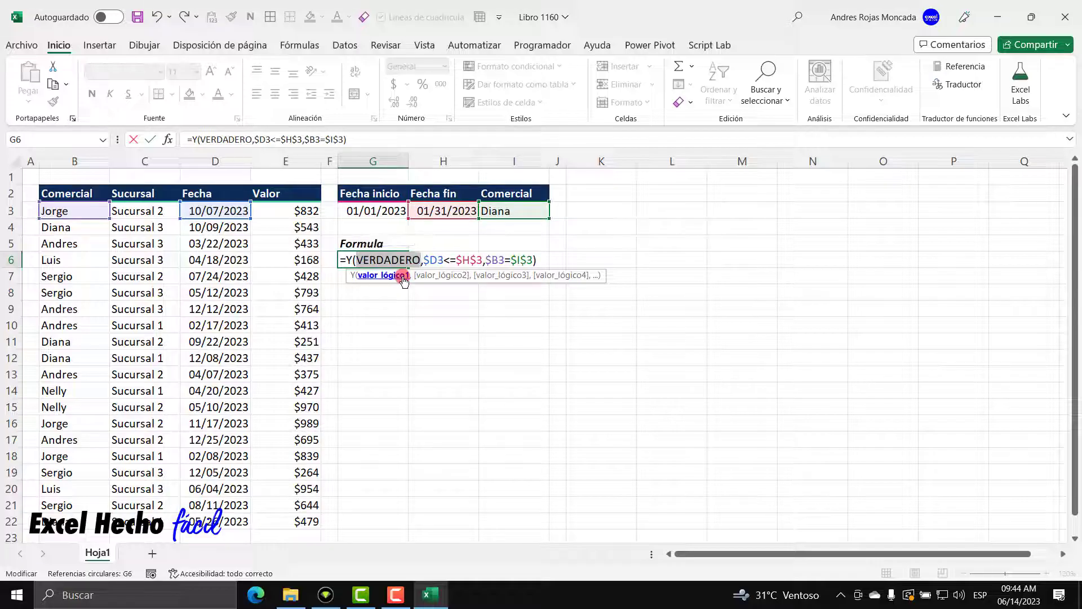
key(ctrl+z)
click(424, 276)
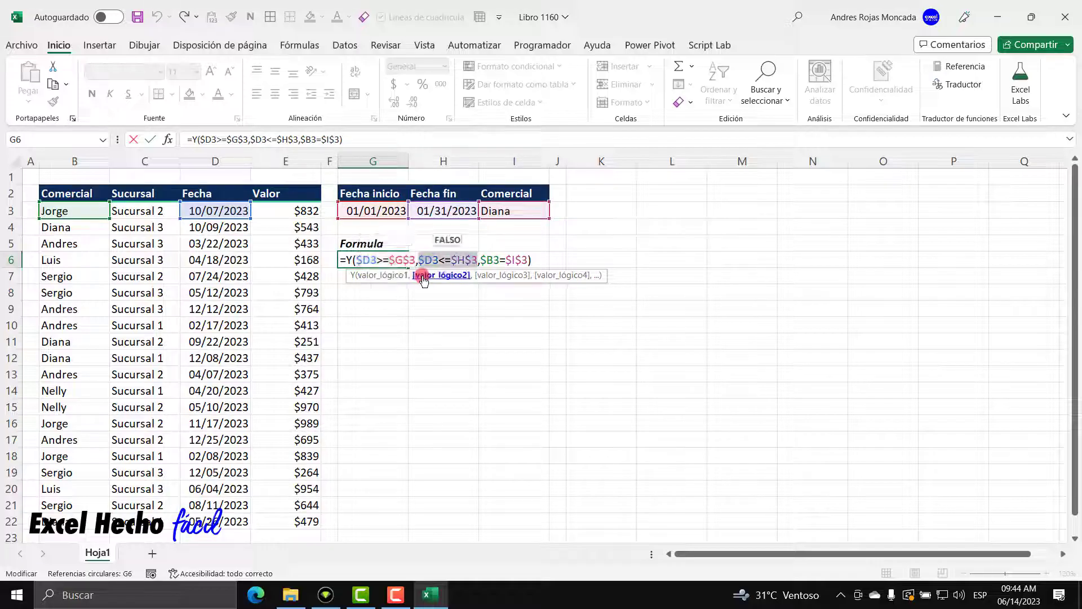
key(F9)
key(ctrl+z)
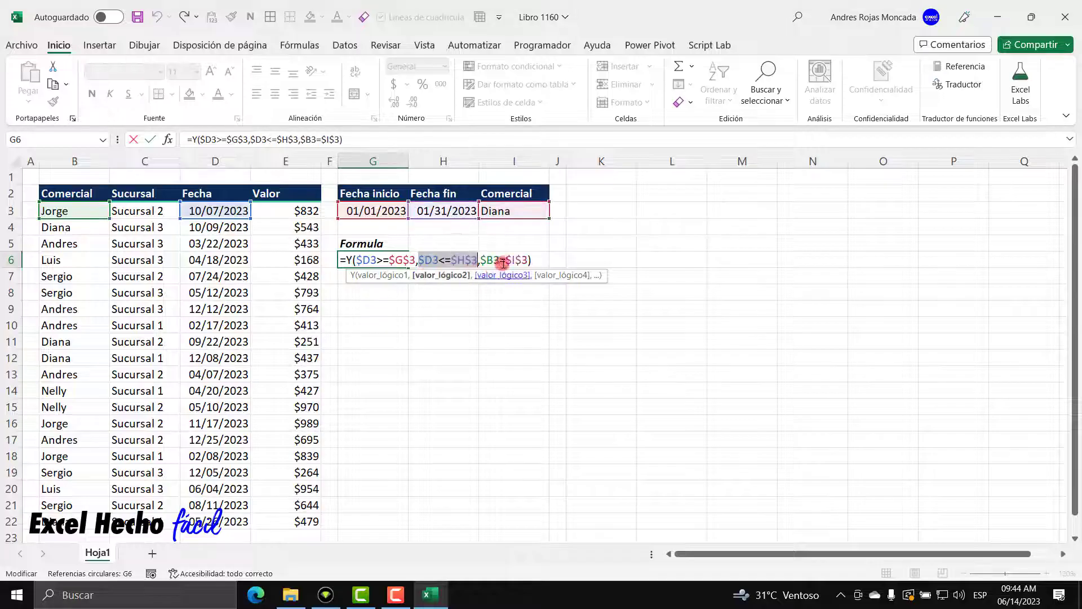
click(502, 276)
key(F9)
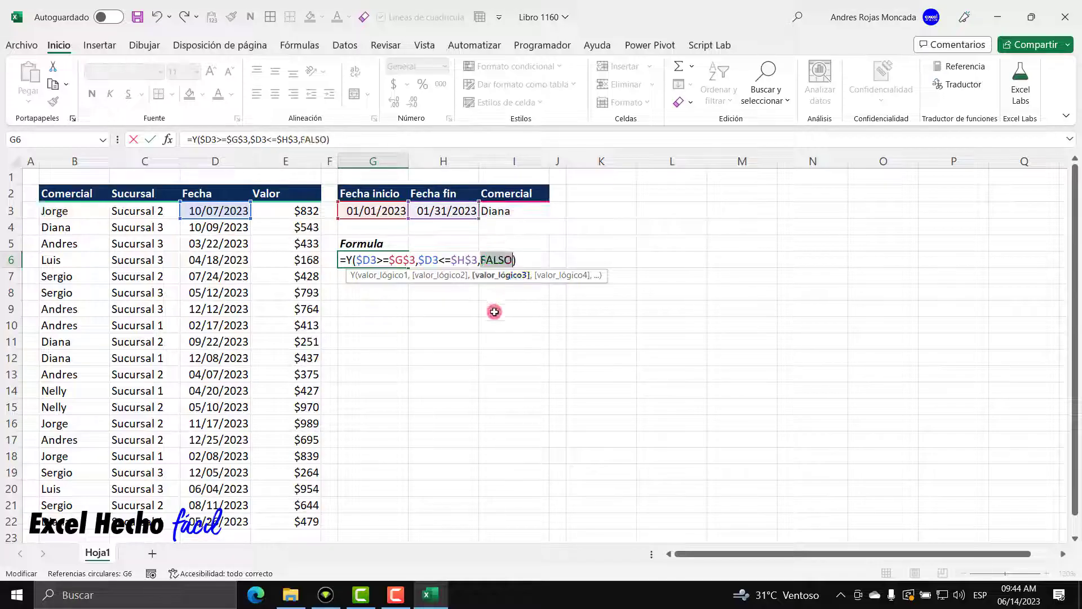
key(ctrl+z)
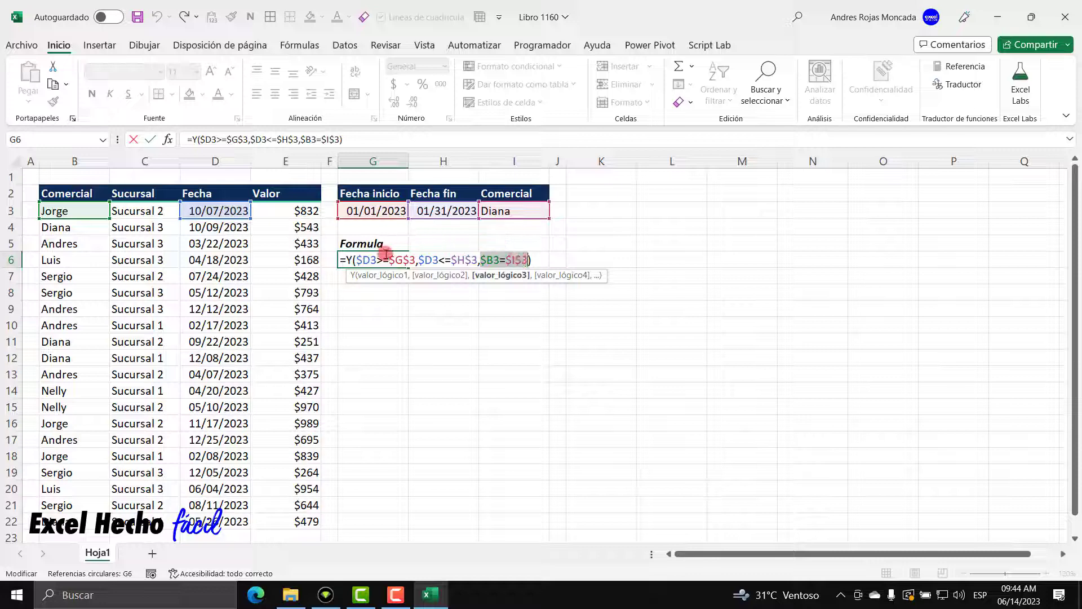
click(448, 276)
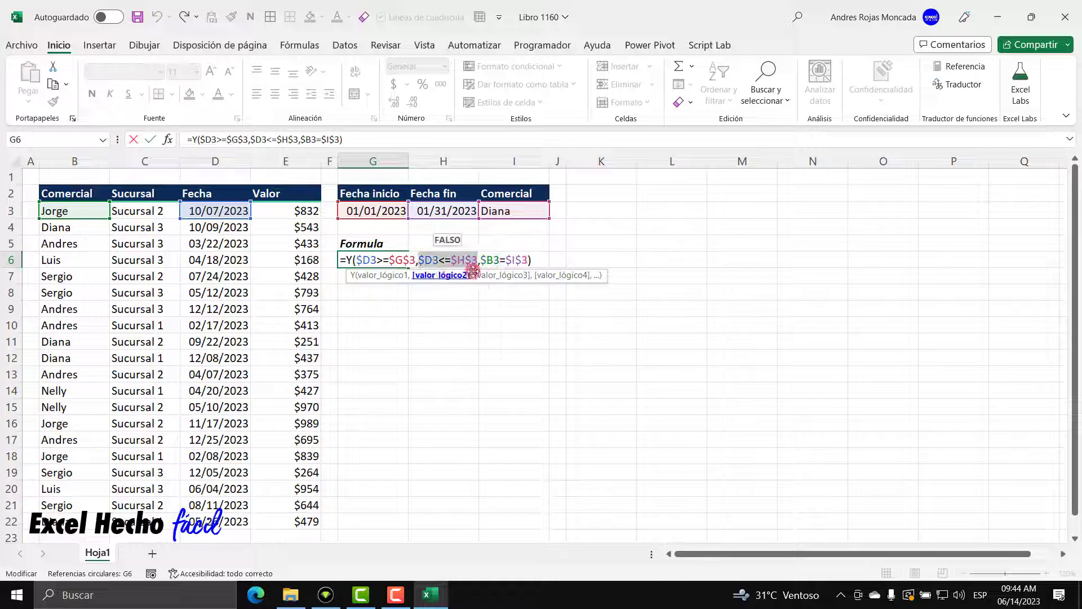
Evaluate the complete Y formula in G6, and restore the formula text after the check.
click(529, 260)
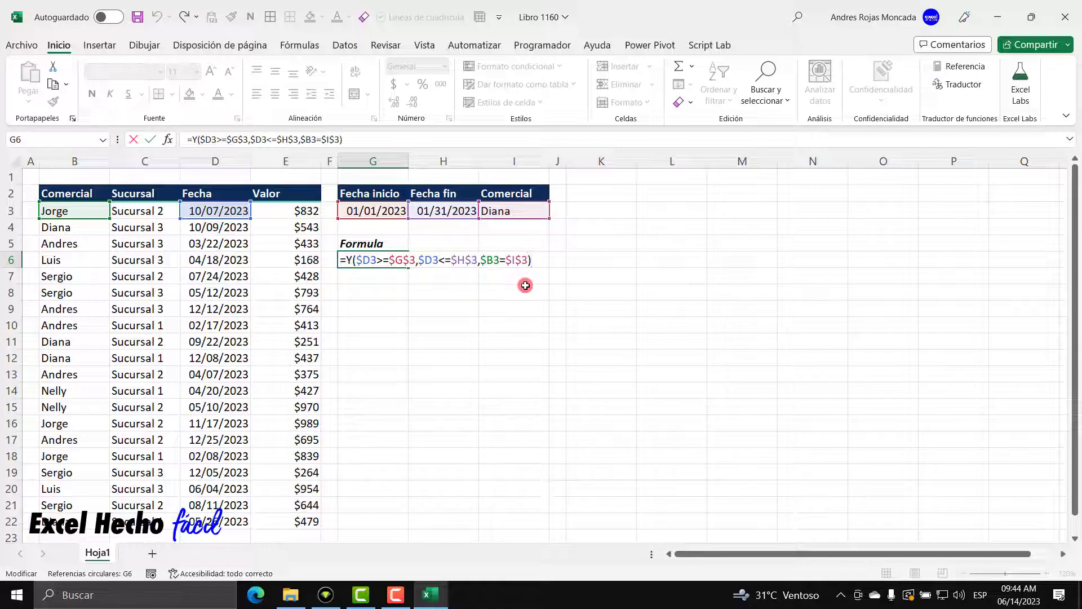
key(F9)
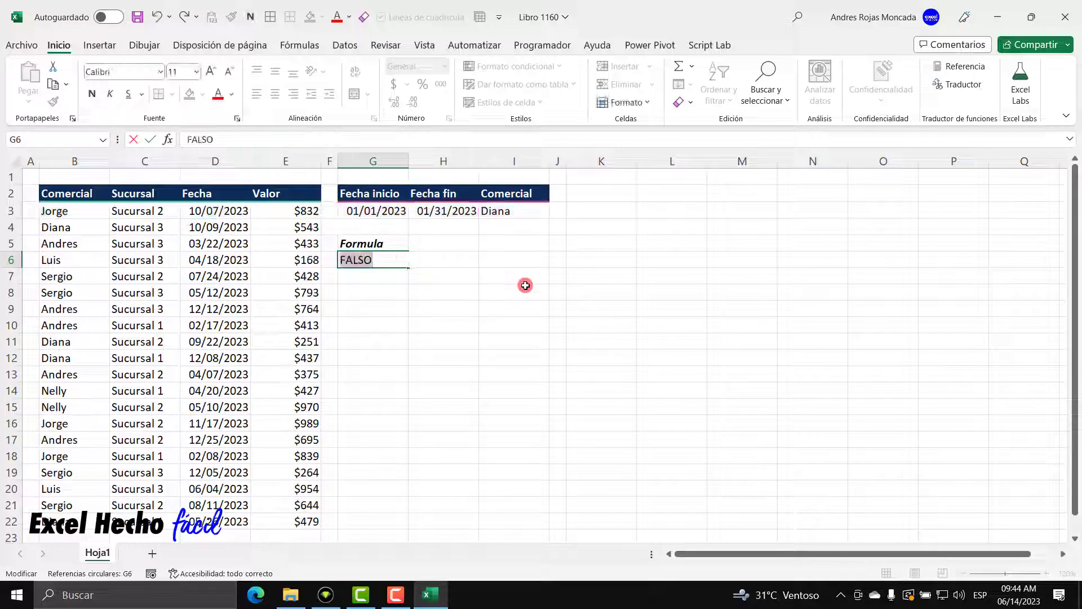
key(ctrl+z)
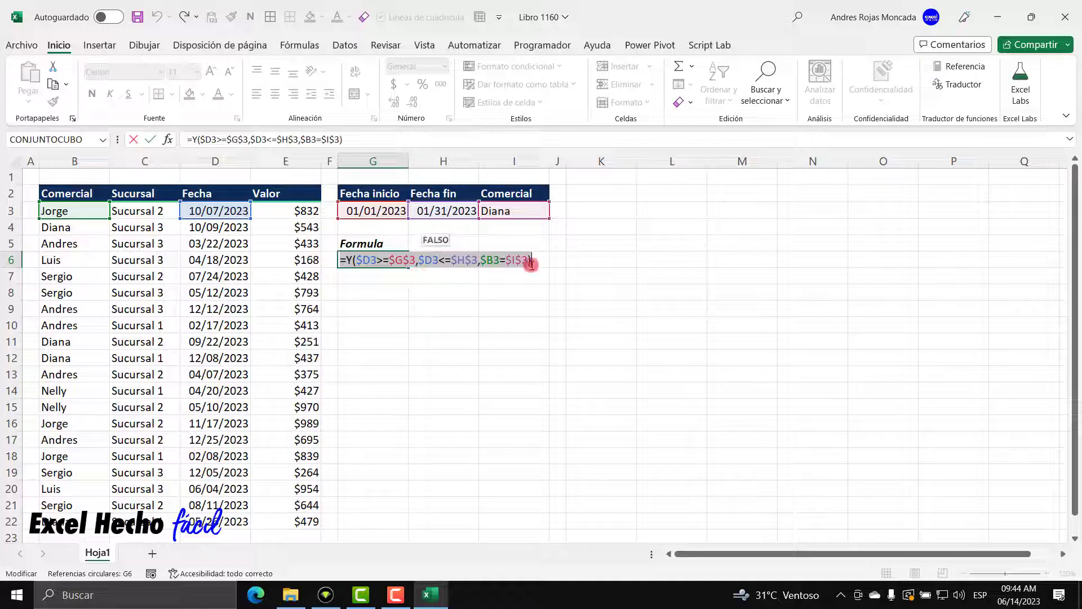
click(541, 261)
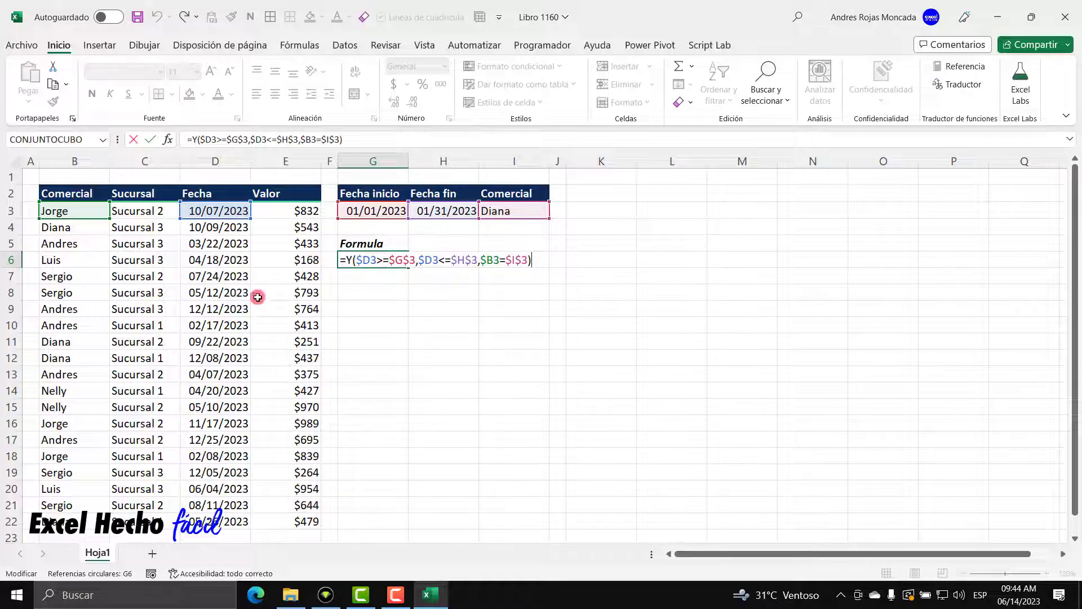
Copy the whole Y formula and store it in G6 as plain text with a leading apostrophe.
drag(533, 260, 338, 260)
key(ctrl+c)
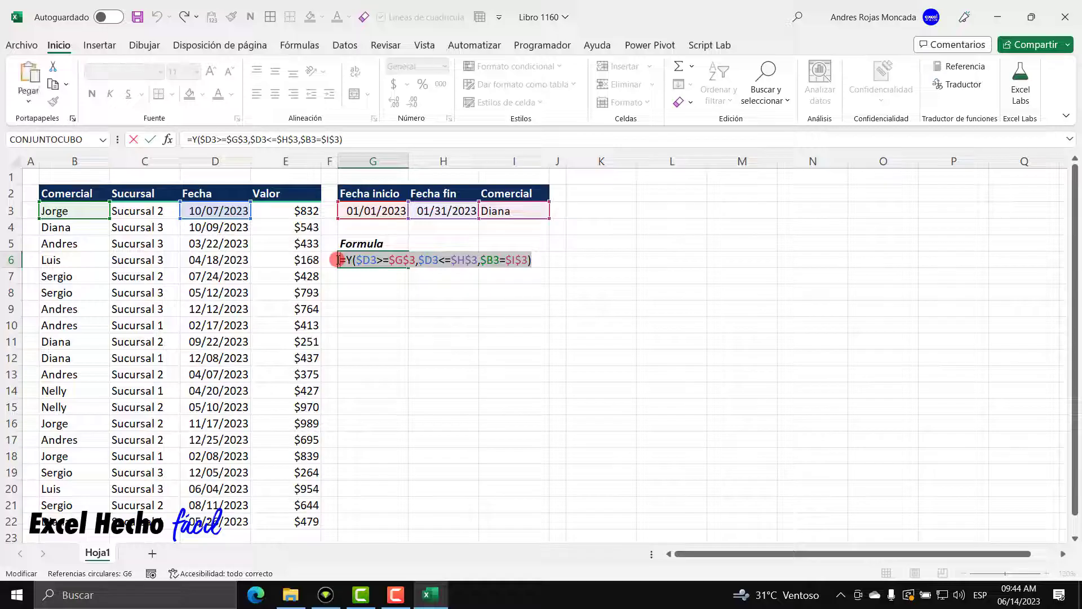
click(342, 260)
text(')
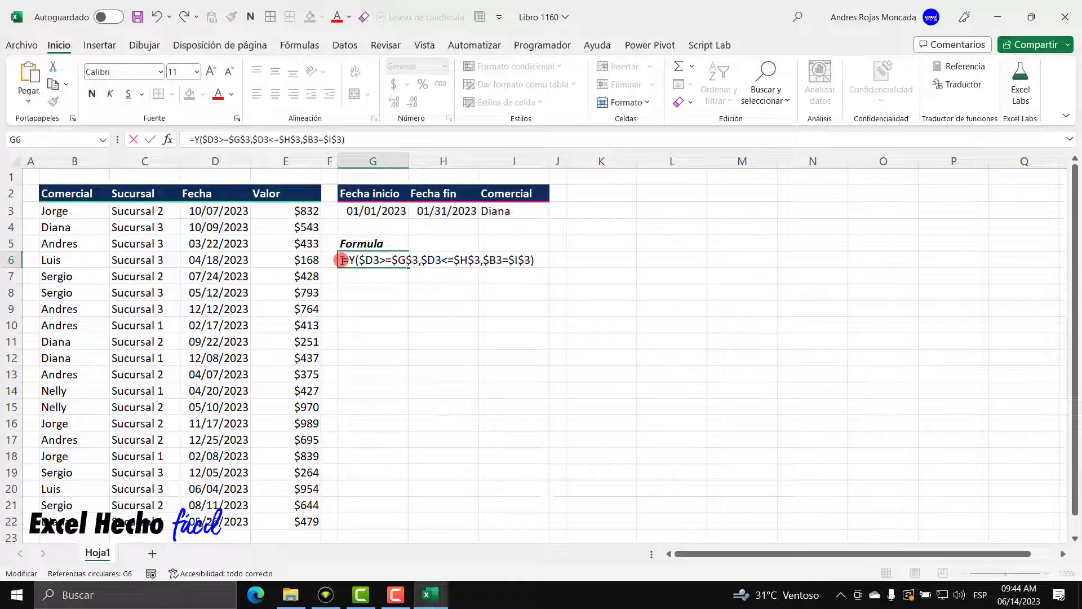
key(Return)
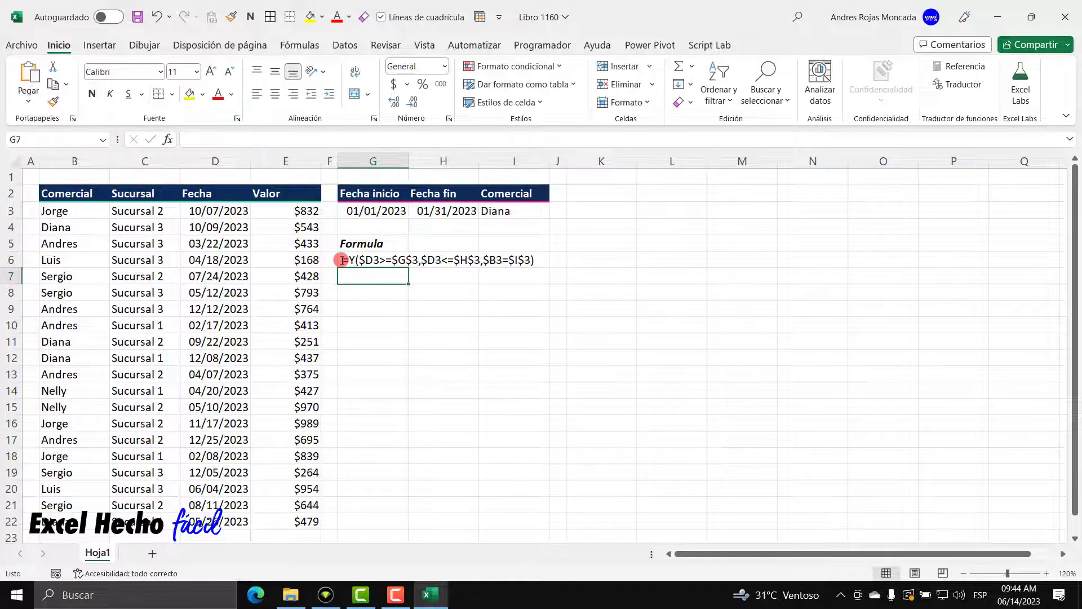
click(377, 265)
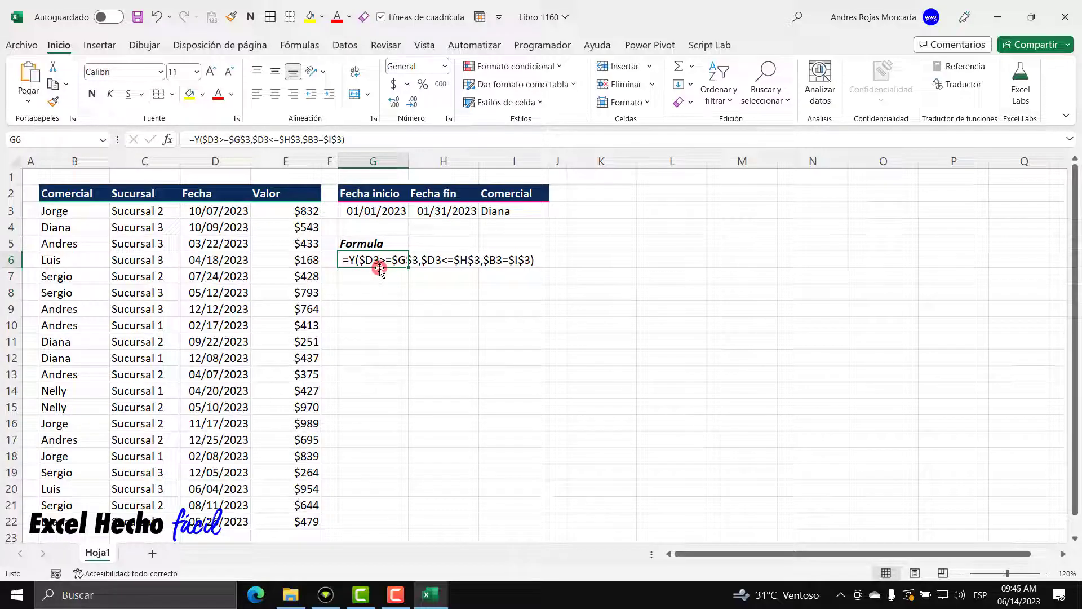
Start a formula-based conditional formatting rule for B3:E22, using the copied formula =Y($D3>=$G$3,$D3<=$H$3,$B3=$I$3).
drag(84, 214, 293, 522)
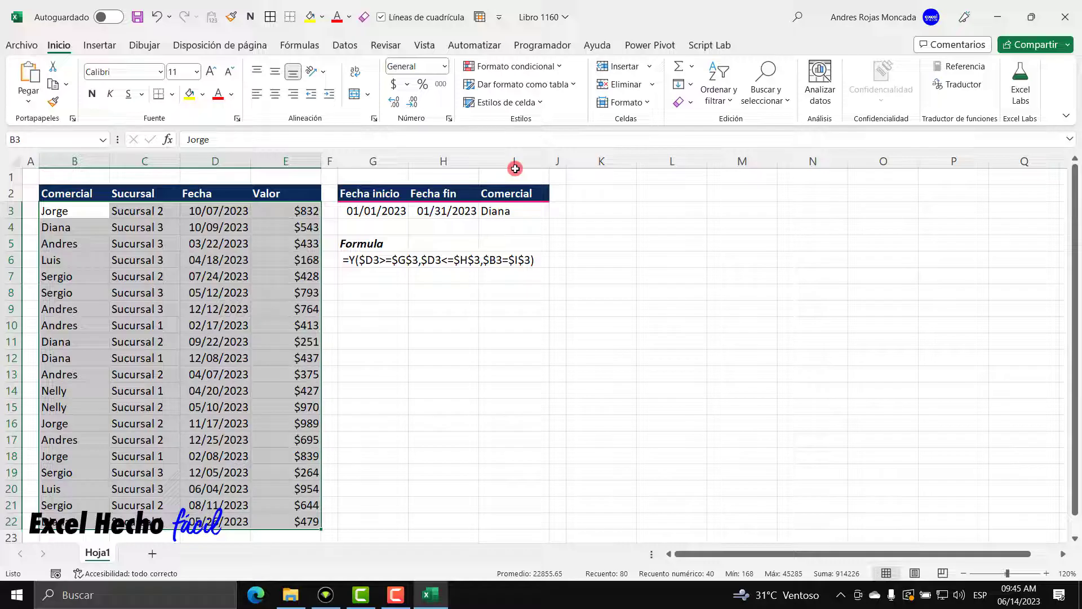
click(540, 67)
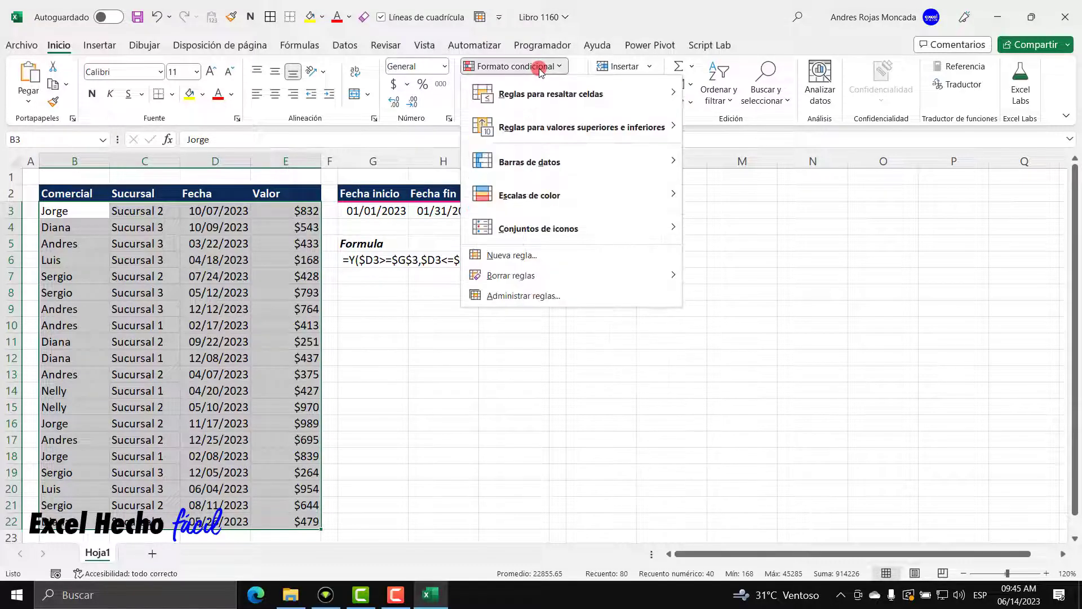
click(514, 255)
drag(631, 164, 628, 190)
click(615, 293)
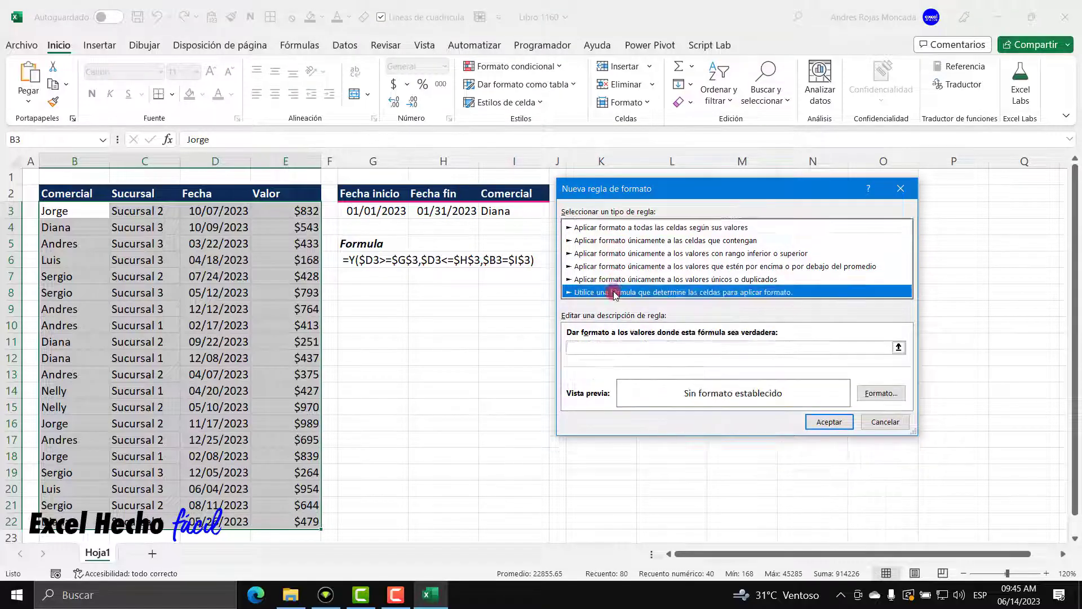
click(606, 344)
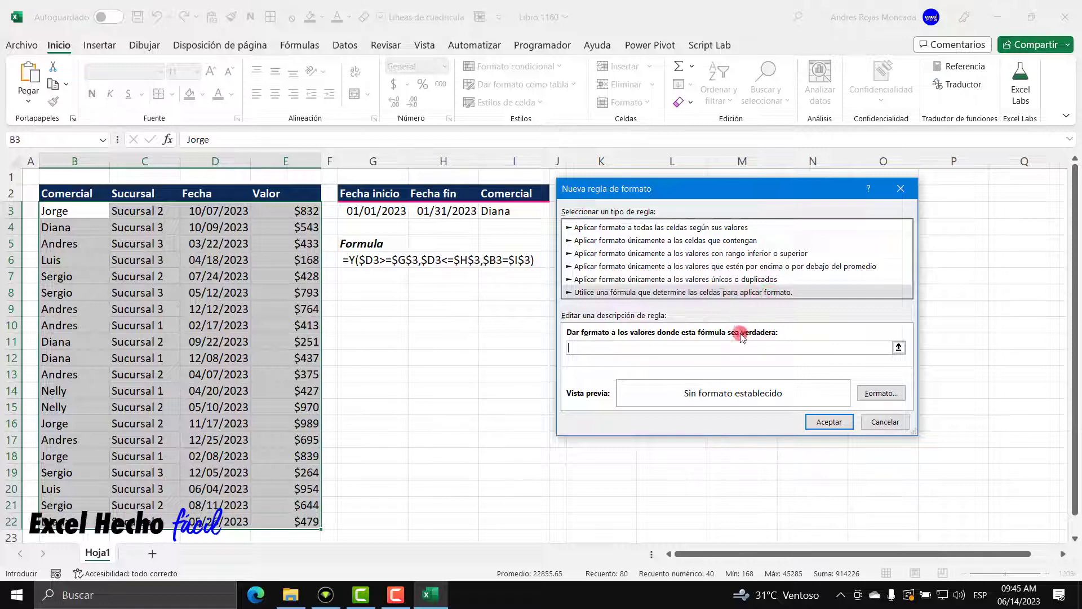
key(ctrl+v)
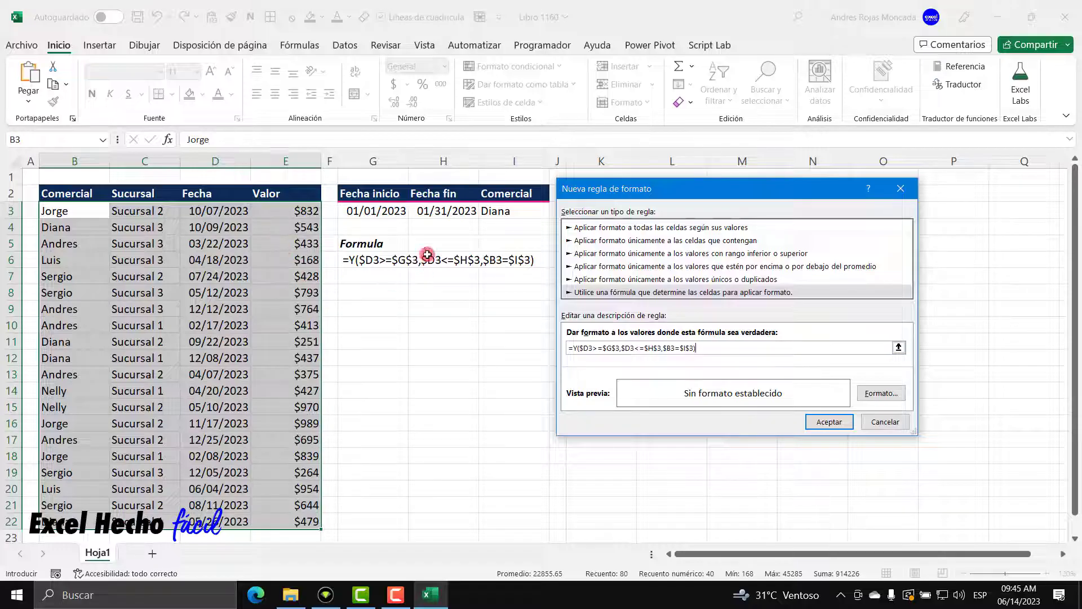
Give the new rule an orange background fill, apply it to the sales rows and deselect the range.
click(881, 393)
click(712, 125)
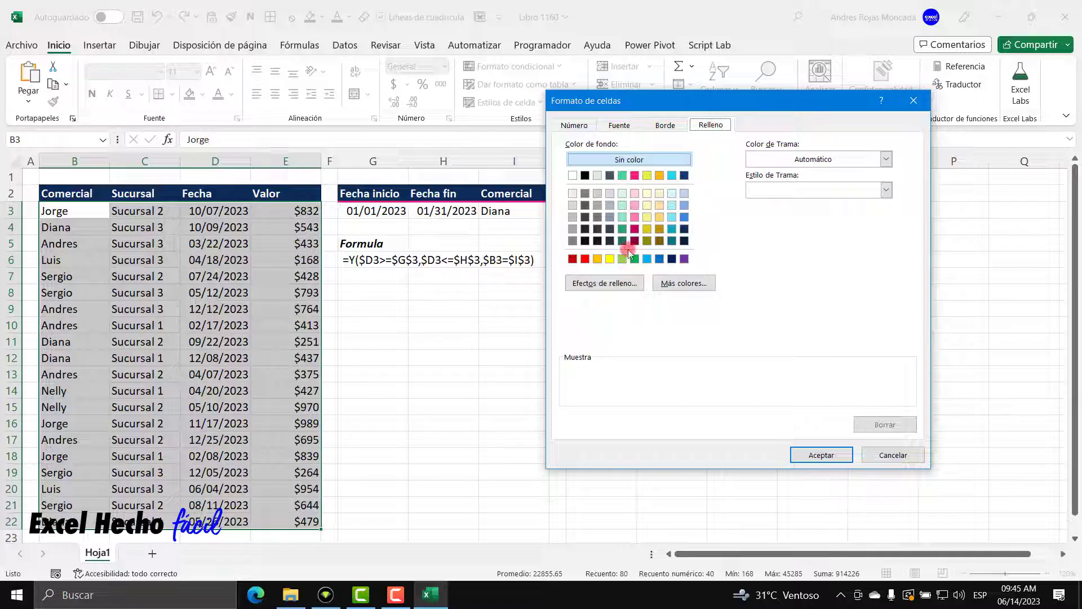
click(599, 259)
click(821, 455)
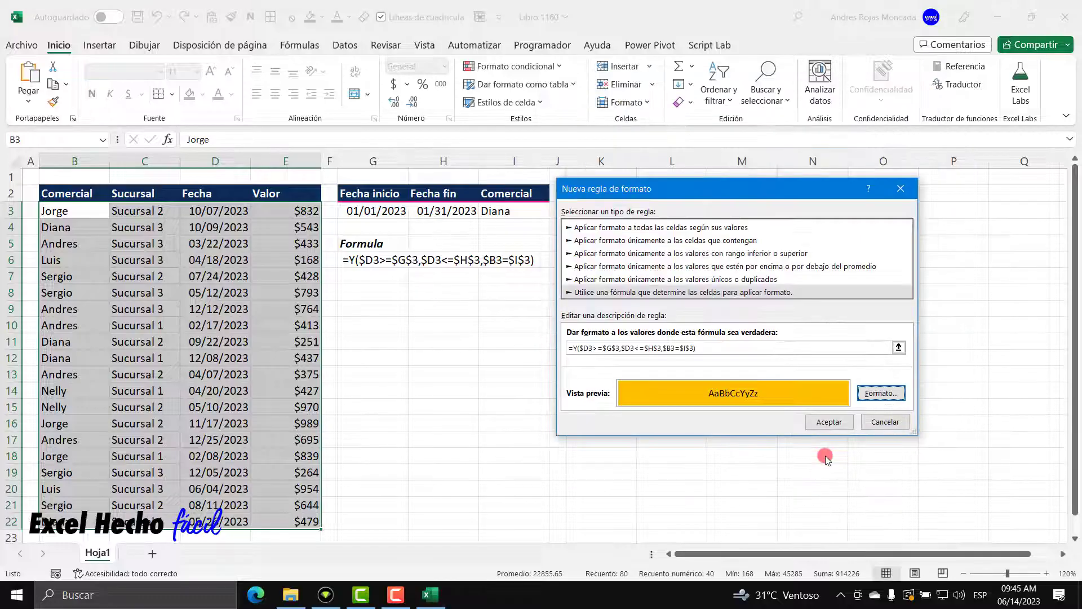
click(826, 422)
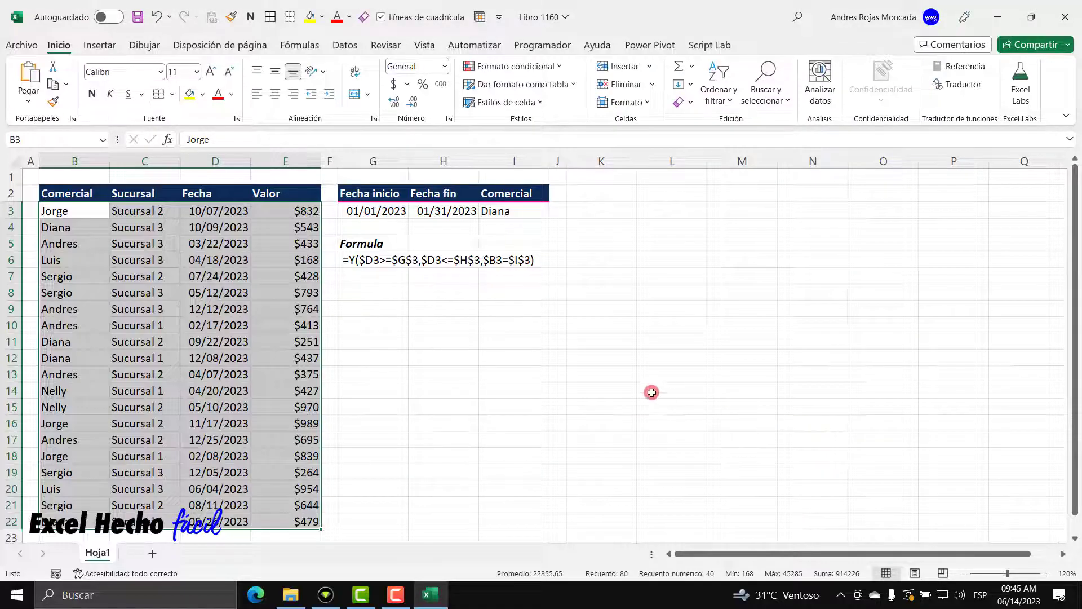
click(380, 297)
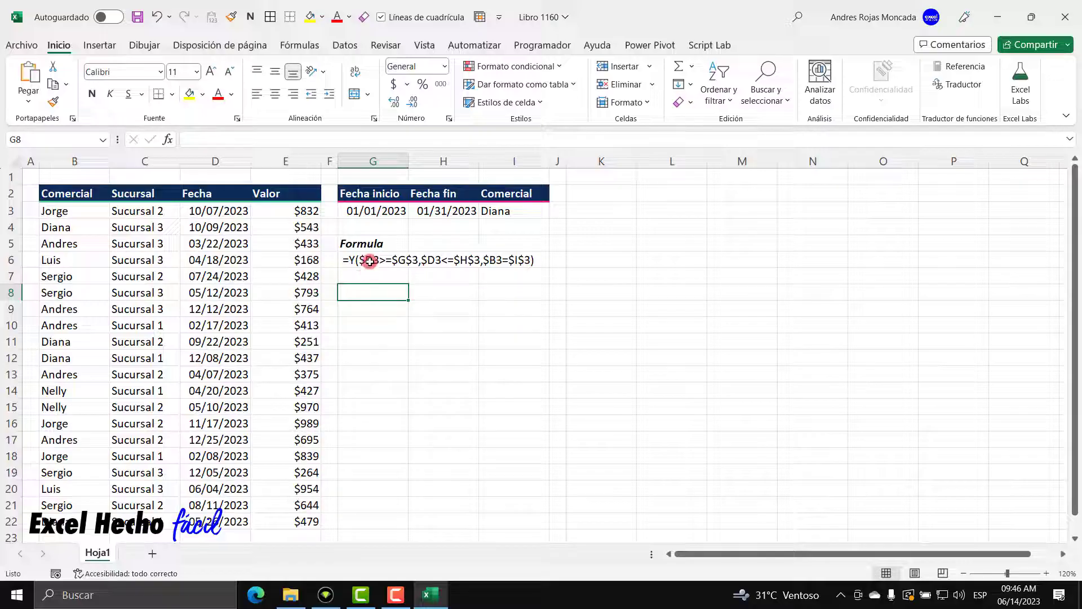
Set the end date in H3 to 6/30/2023 to test the highlighting rule.
click(461, 211)
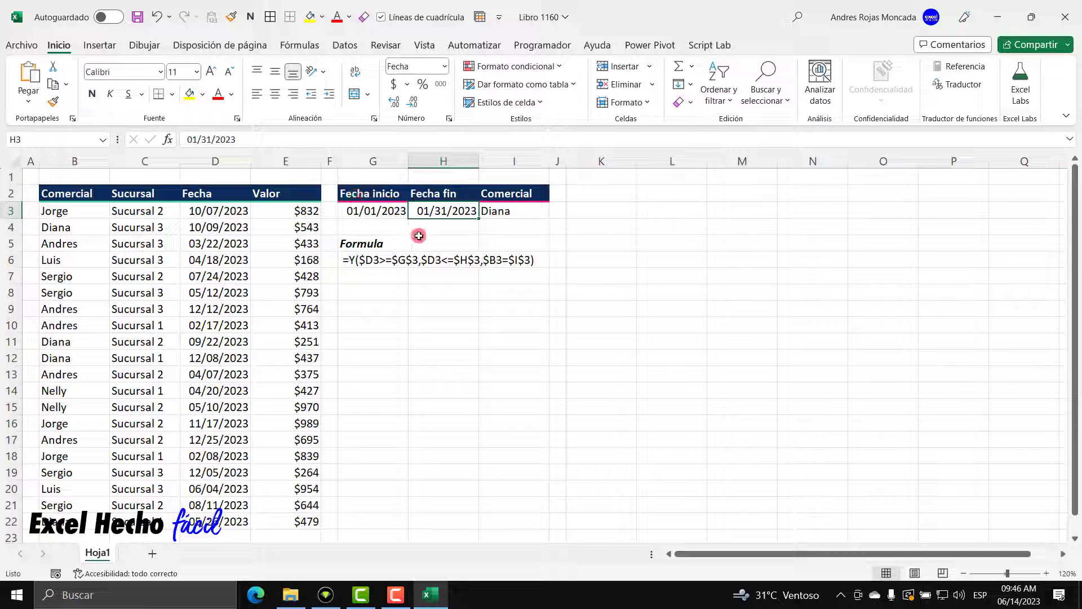
text(30/2023)
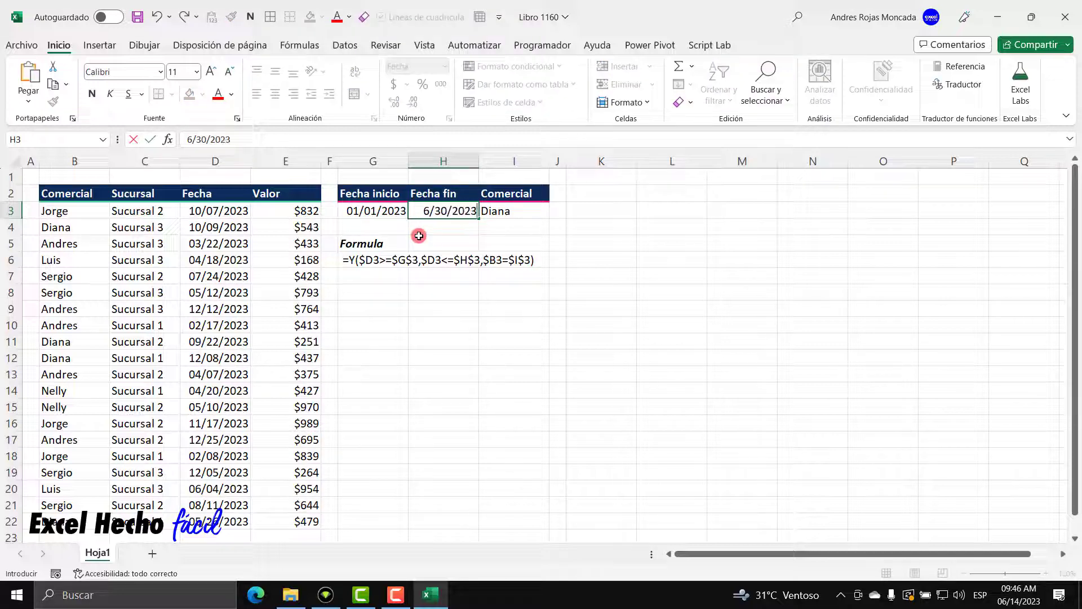
key(Return)
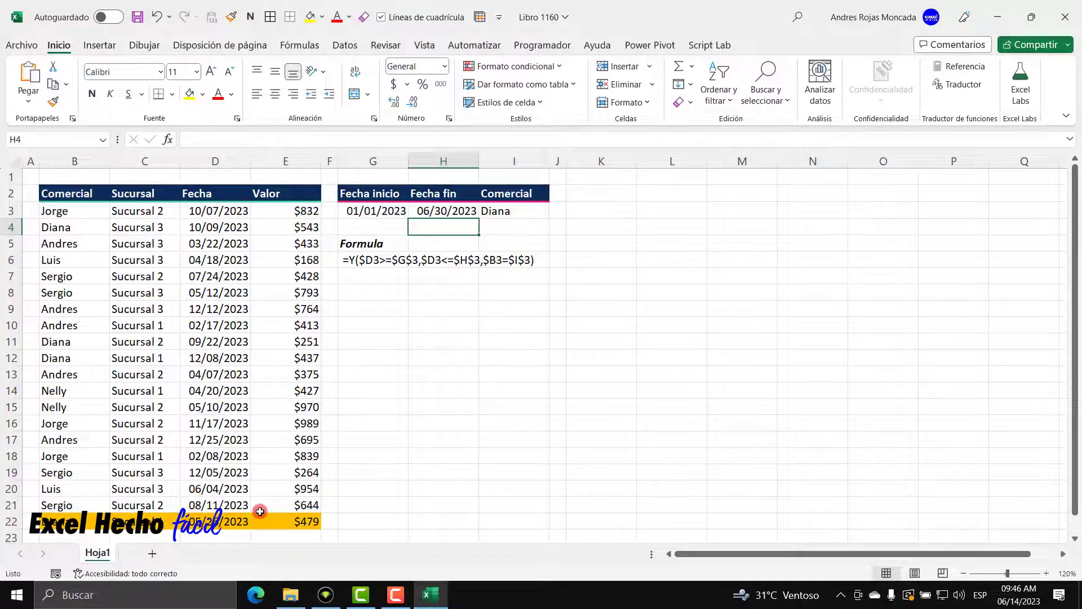
click(444, 211)
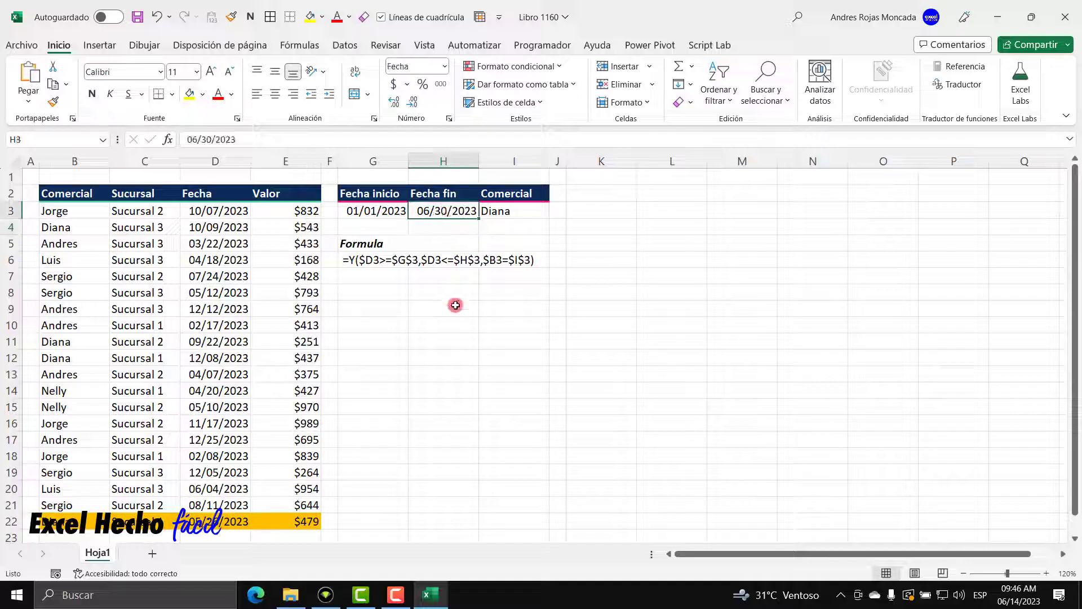
Set the end date in H3 to 9/30/2023 to test the highlighting rule.
text(9/)
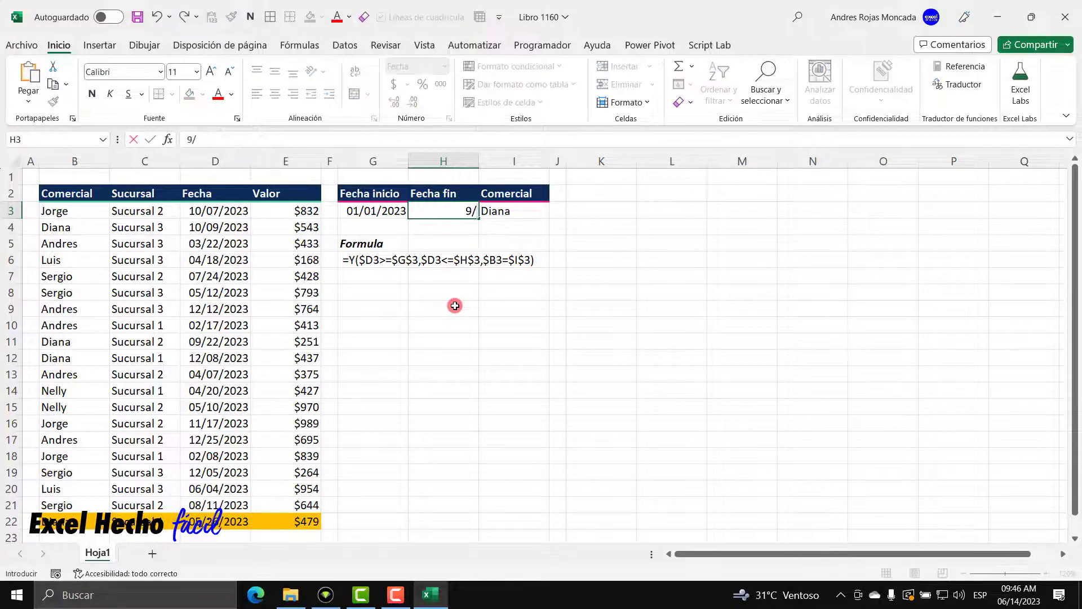
text(30/2023)
key(Return)
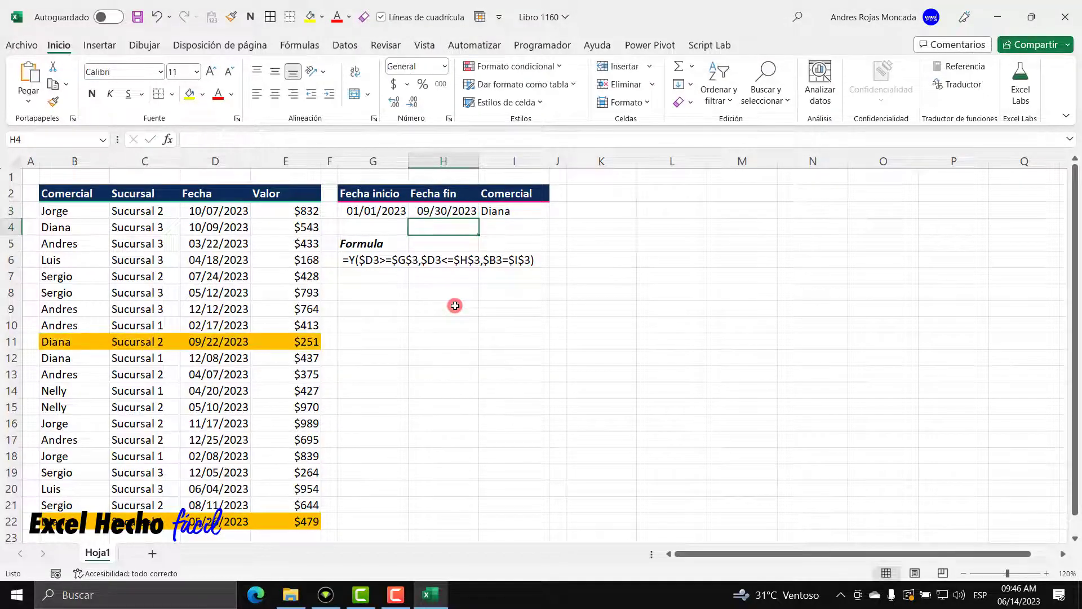
Extend the end date in H3 to 12/31/2023 to test the rule over the full year.
click(450, 206)
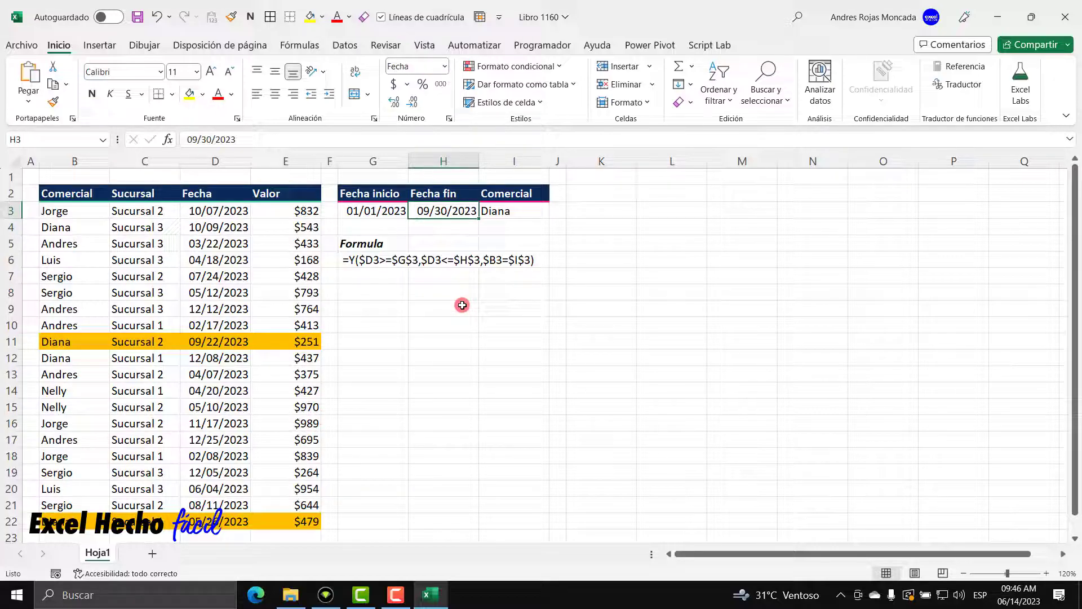
text(12/31/2023)
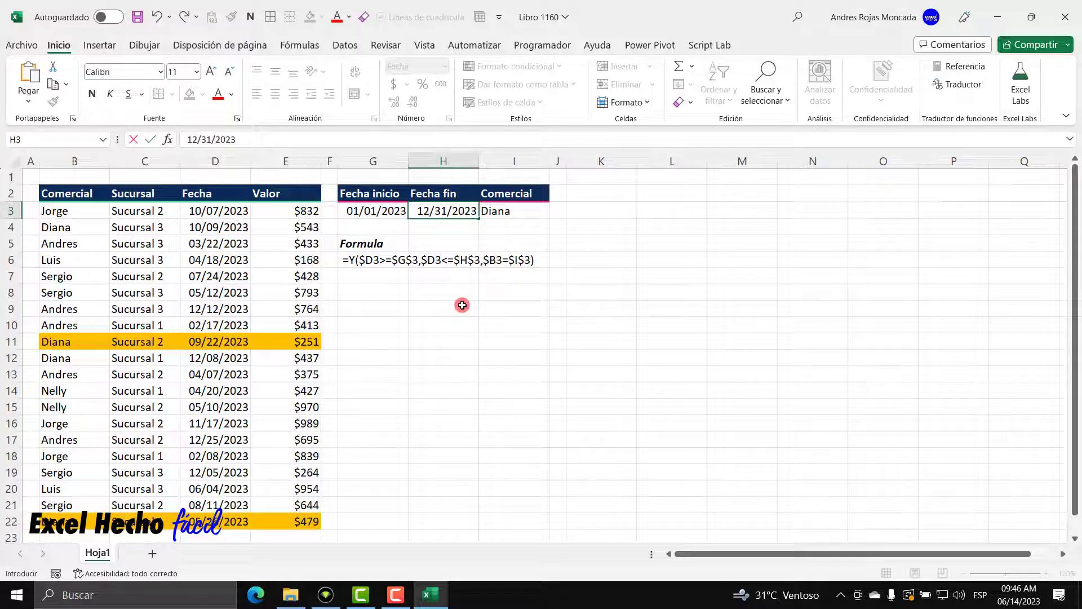
key(Return)
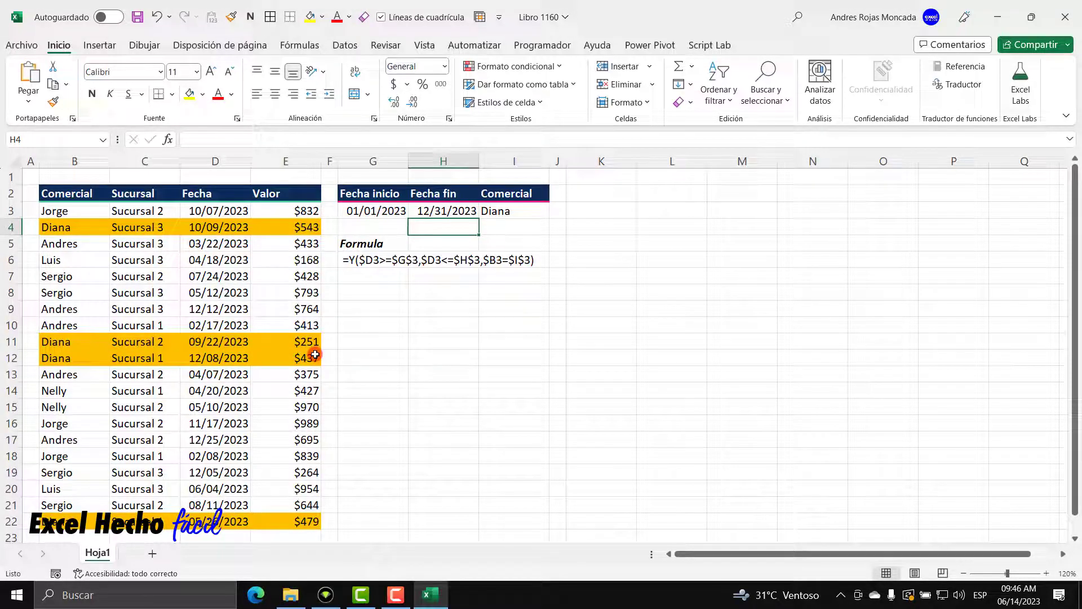
Check the criteria in G3:I3 against the dates in column D and the salesperson names in the highlighted rows.
click(377, 210)
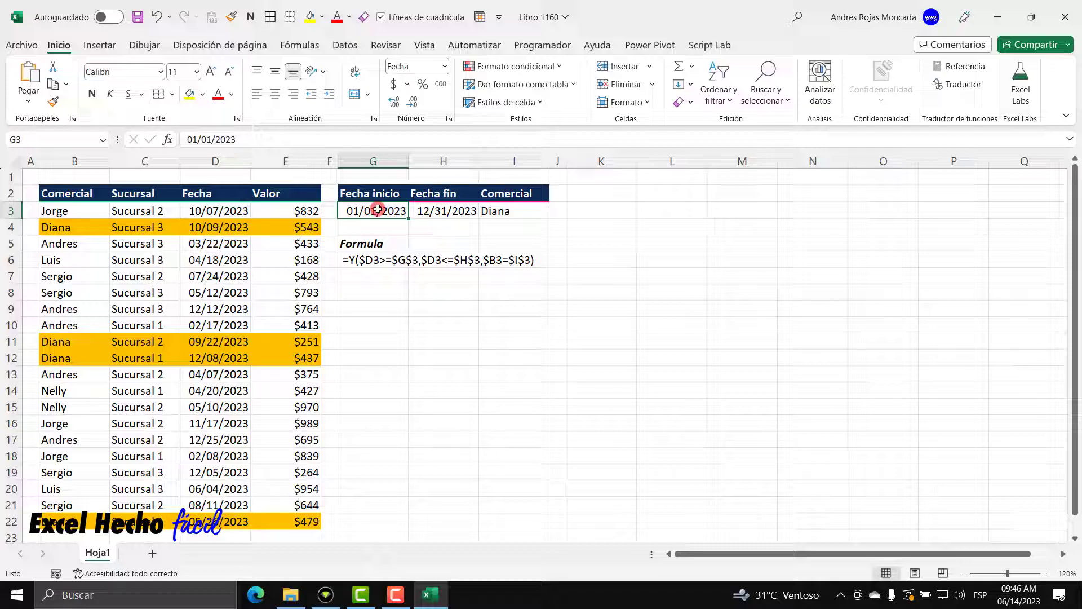
click(435, 210)
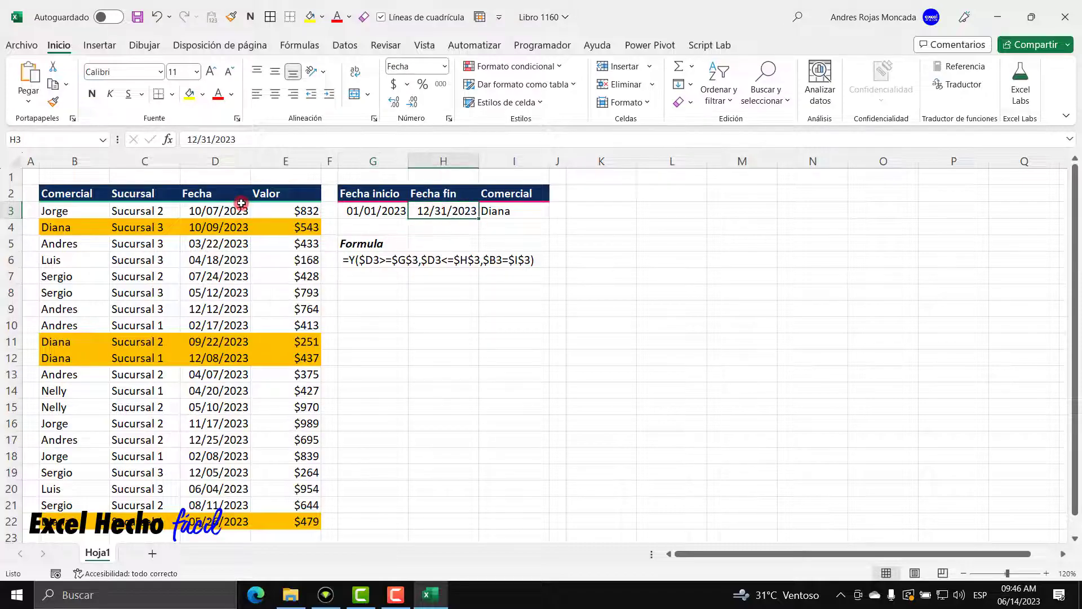
drag(240, 208, 226, 245)
drag(212, 341, 205, 378)
click(219, 213)
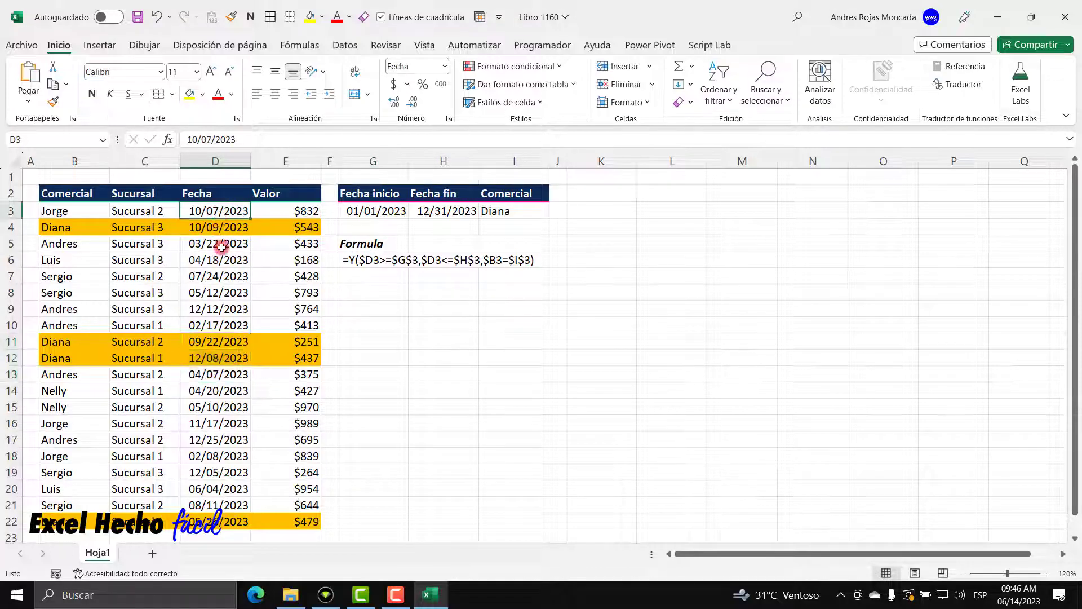
key(ctrl+shift+Down)
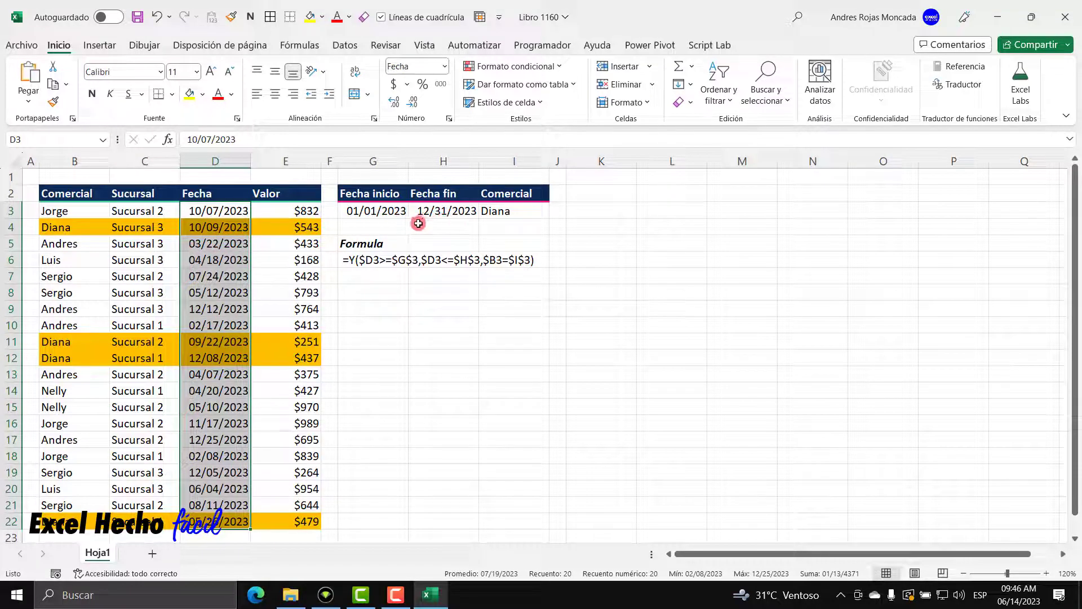
click(496, 212)
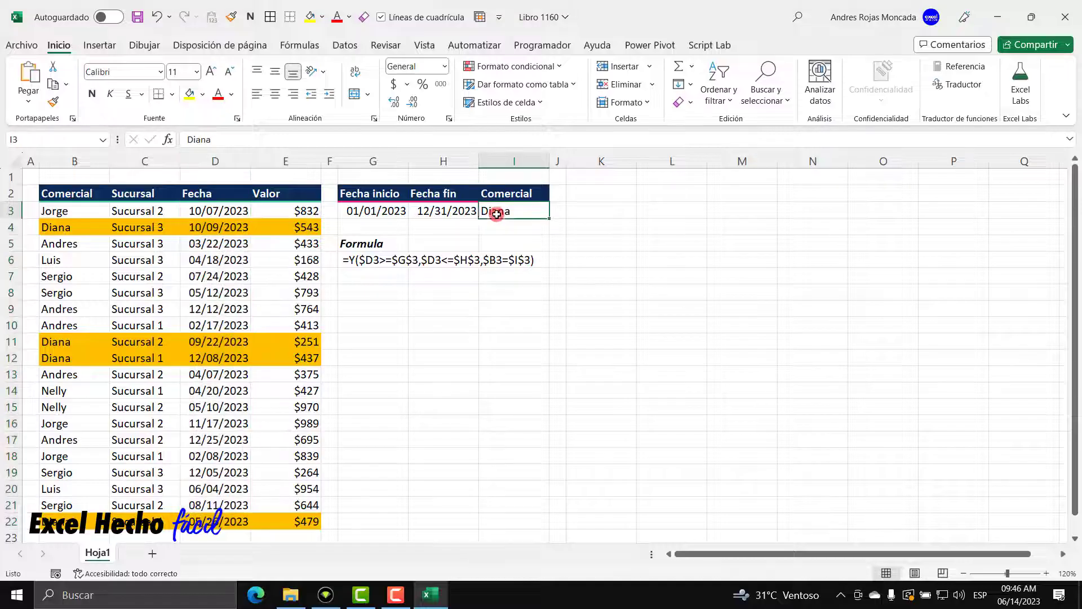
click(87, 225)
click(87, 342)
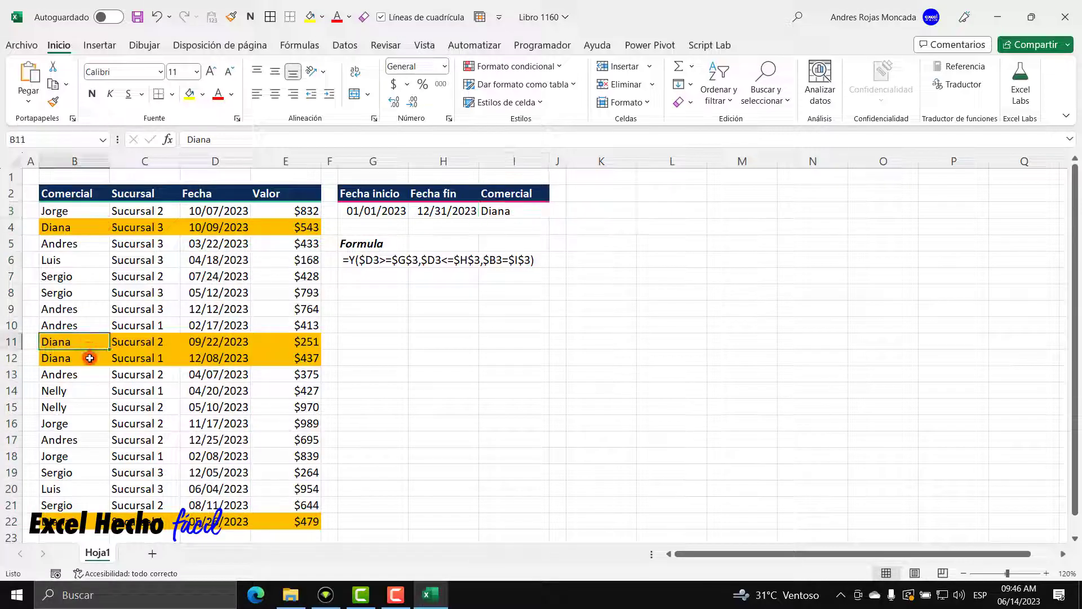
click(87, 358)
click(88, 527)
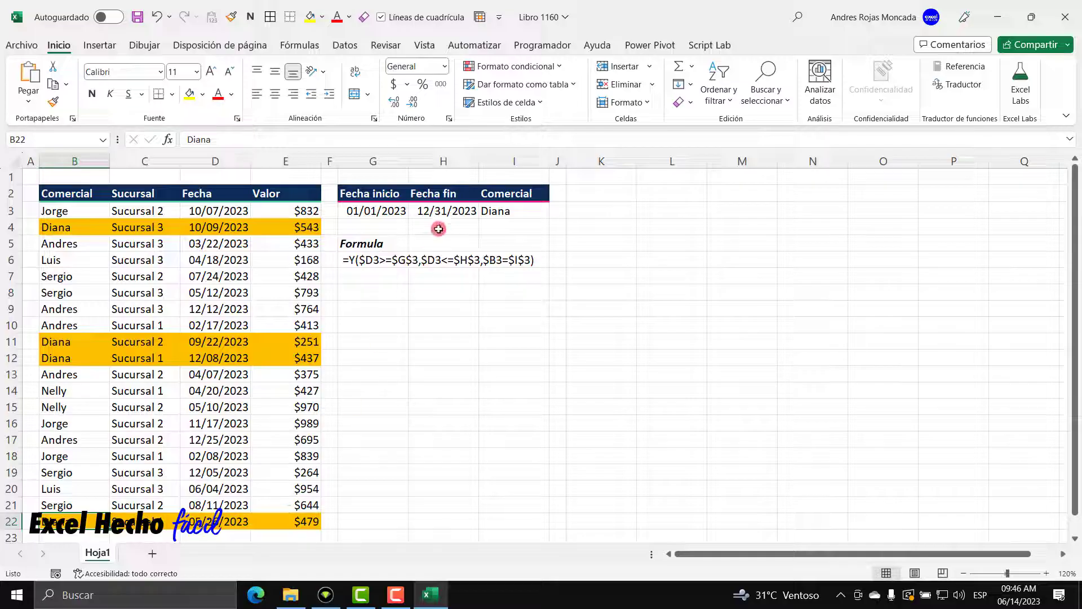
Change the Comercial criterion in I3 to the salesperson named in B5.
click(440, 209)
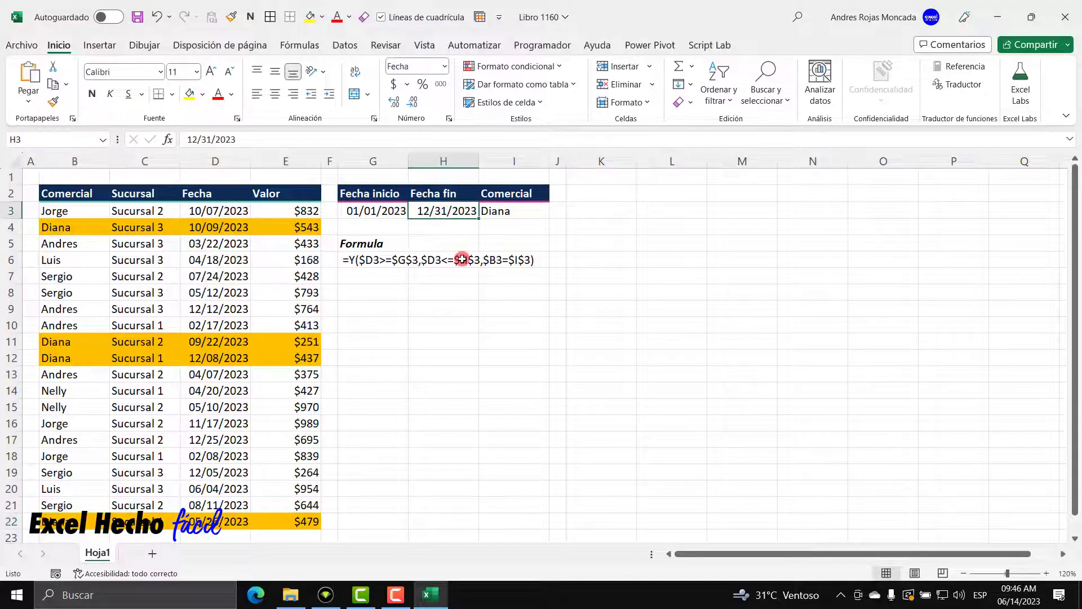
click(515, 210)
text(Andres)
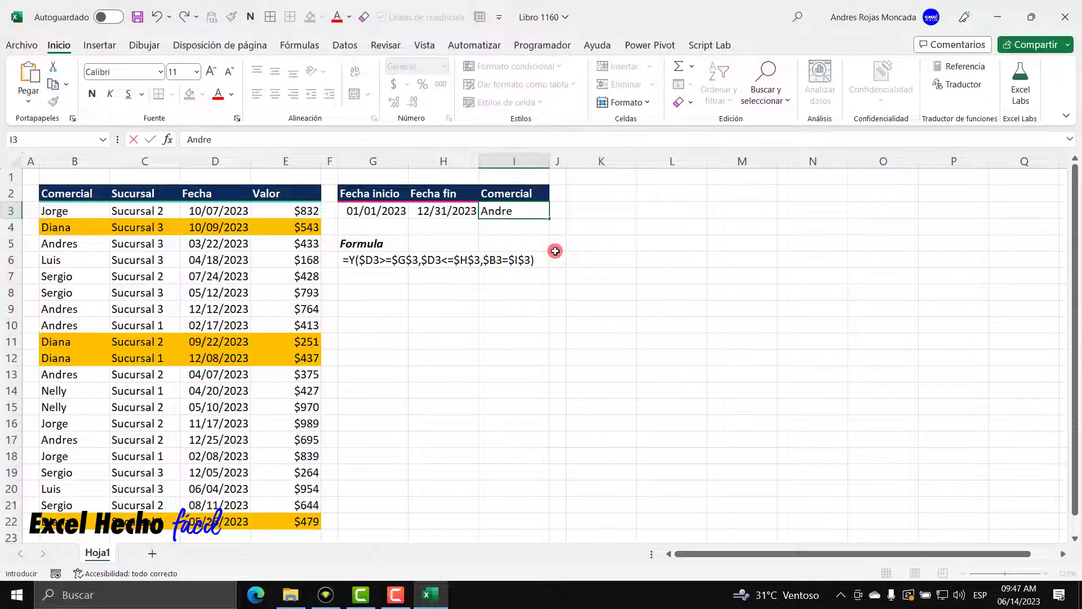
key(Return)
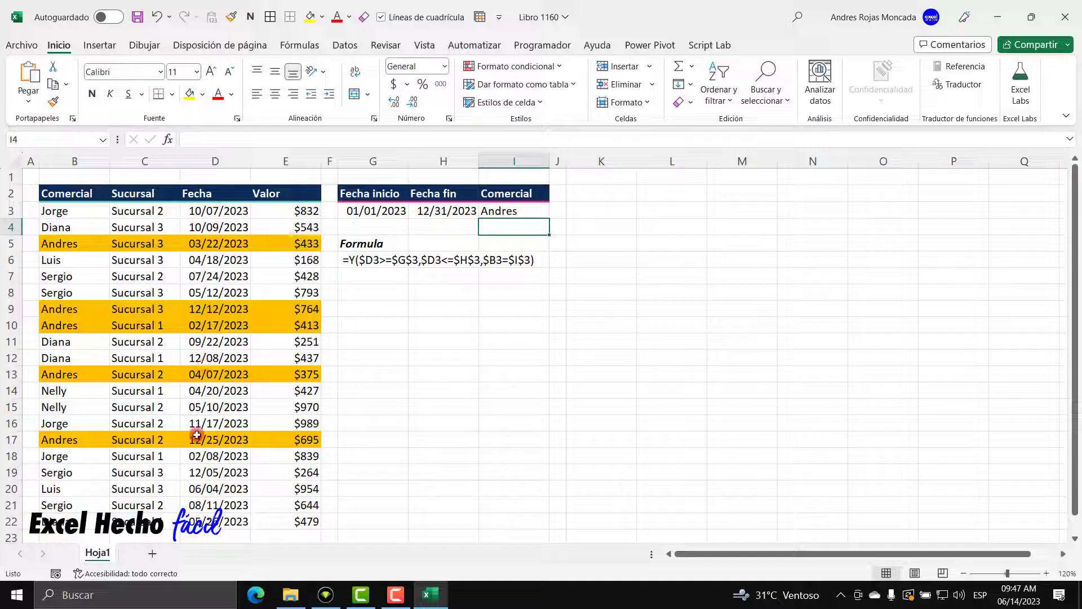
Set the end date in H3 to 6/30/2023 to test the rule with the new salesperson.
click(439, 213)
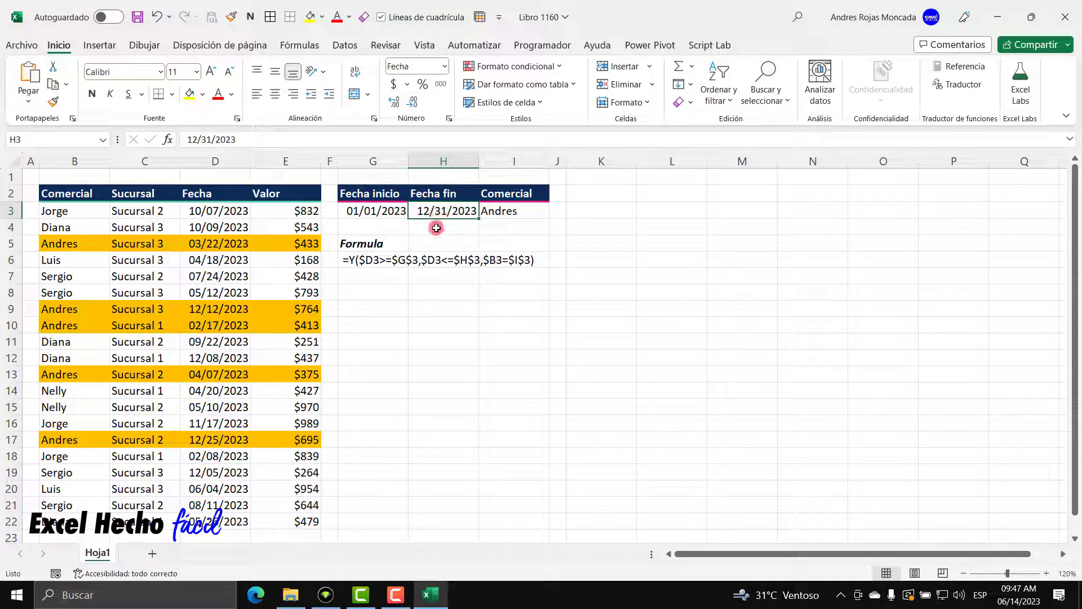
text(6/30/2023)
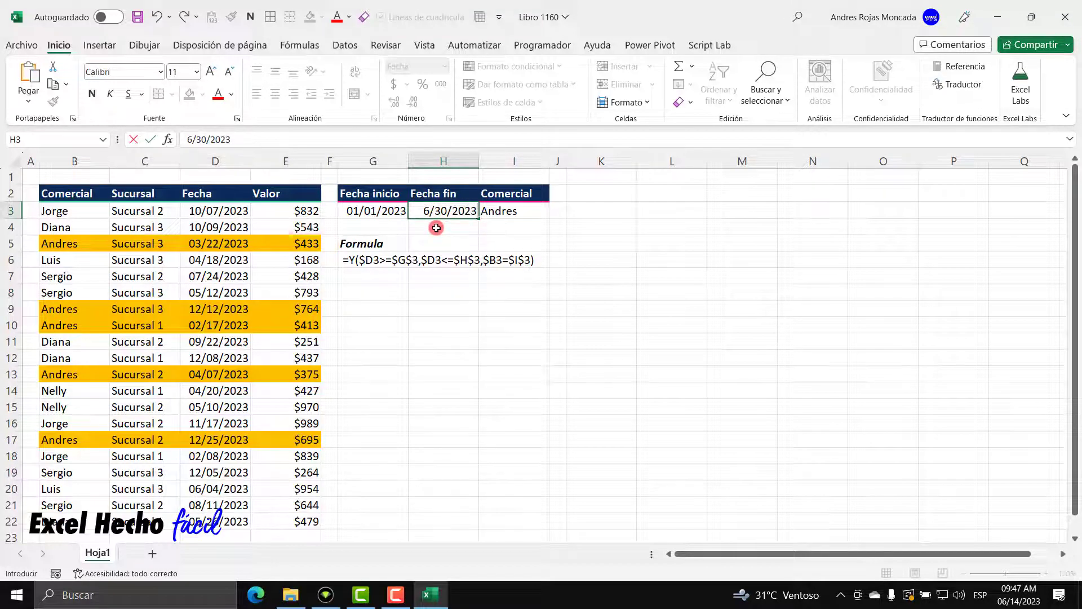
key(Return)
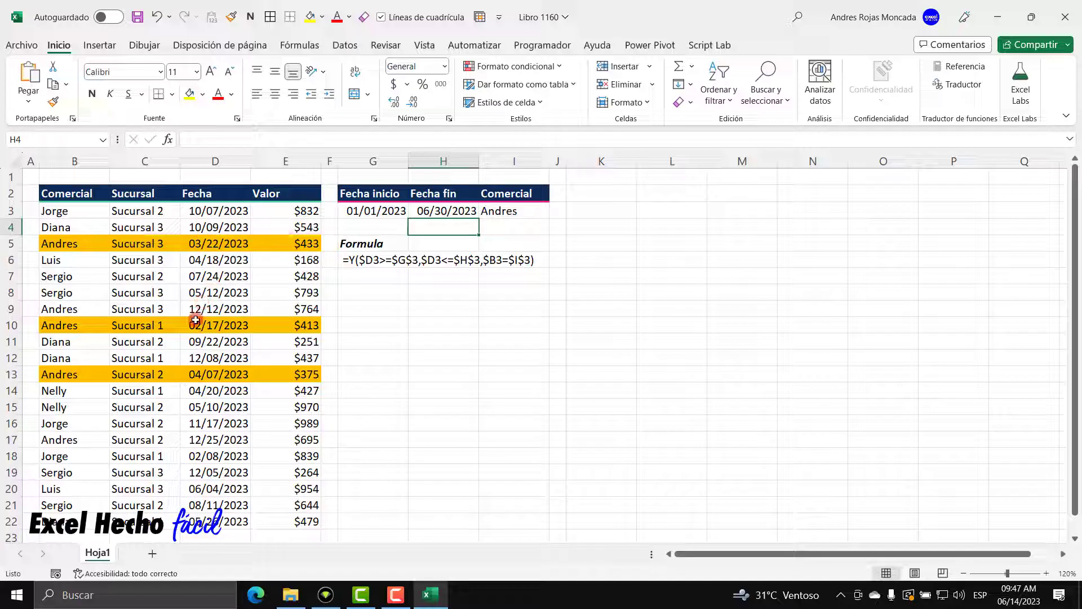
Set the end date in H3 to 3/31/2023 and move the selection to an empty cell.
click(431, 212)
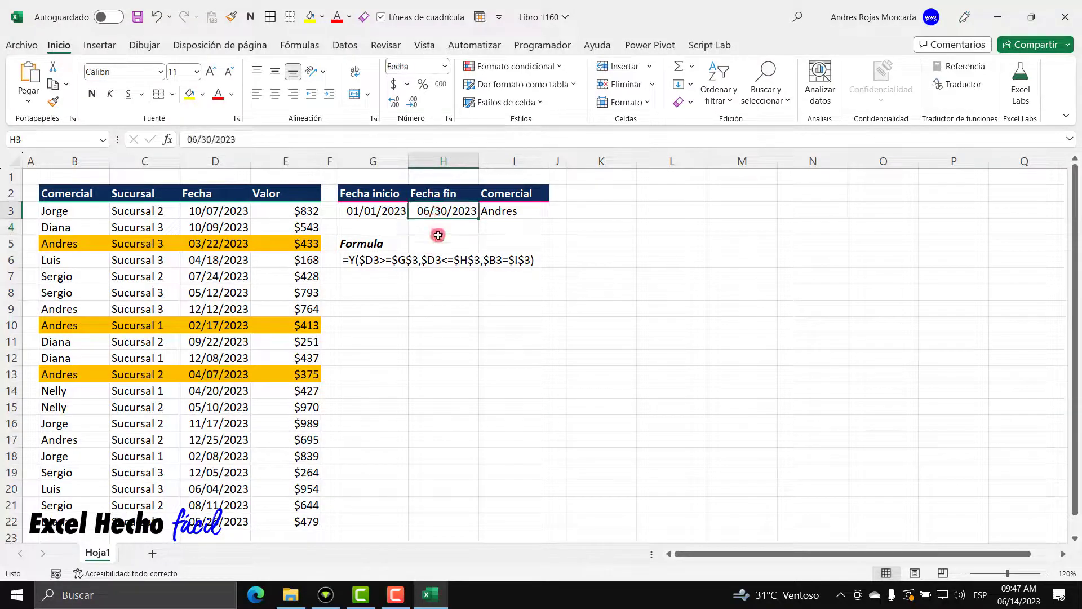
text(3)
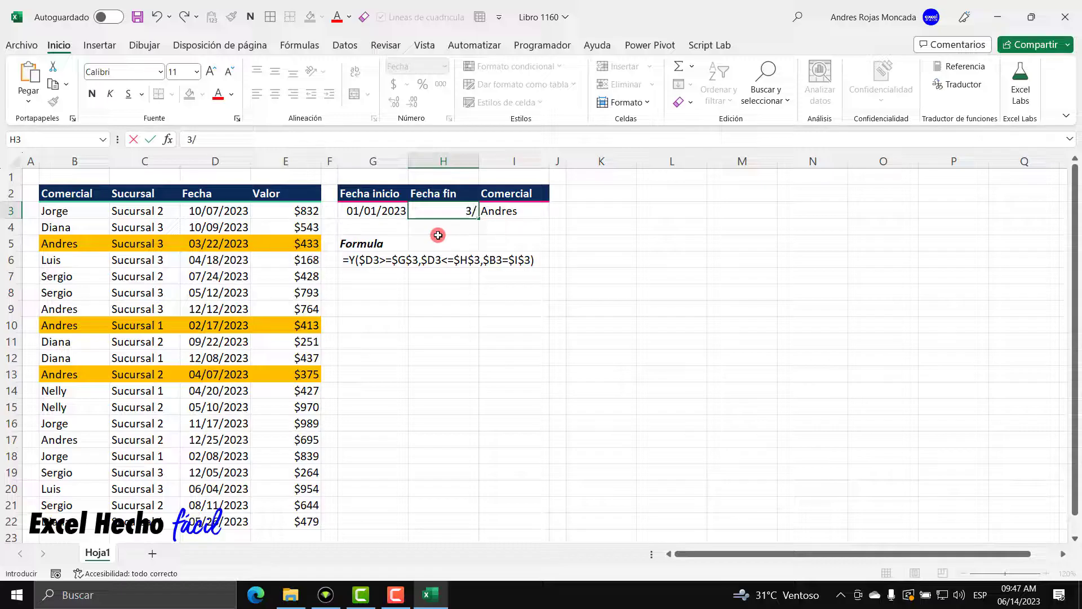
text(/31/2023)
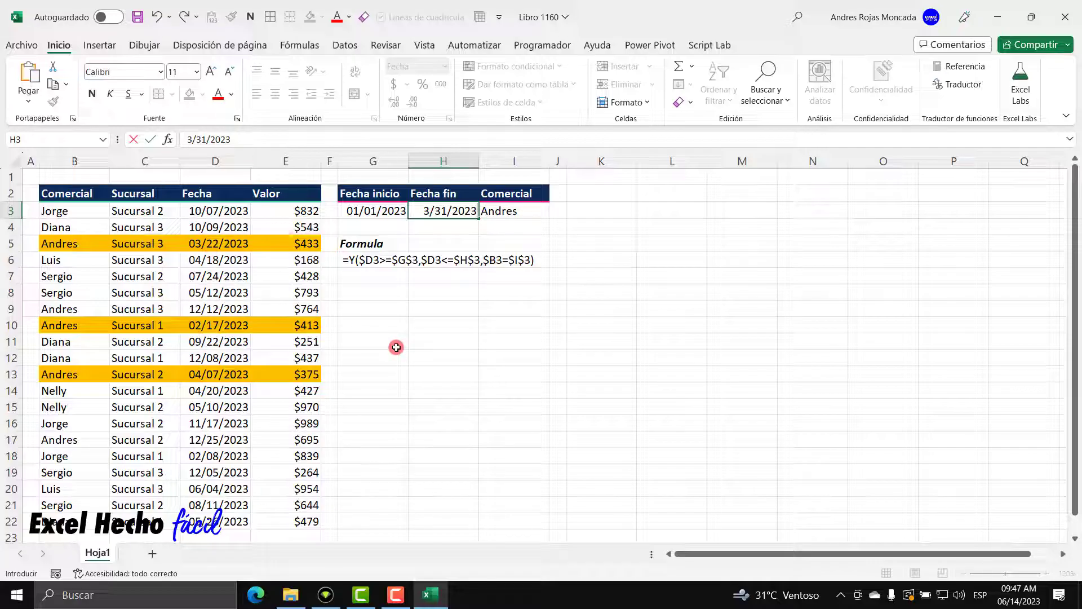
key(Return)
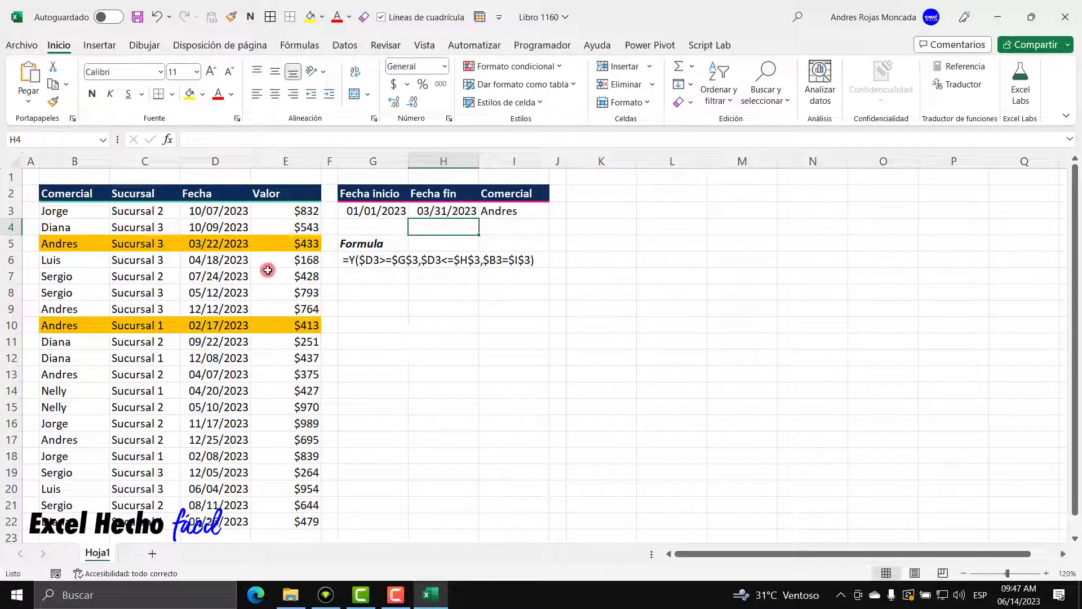
click(391, 287)
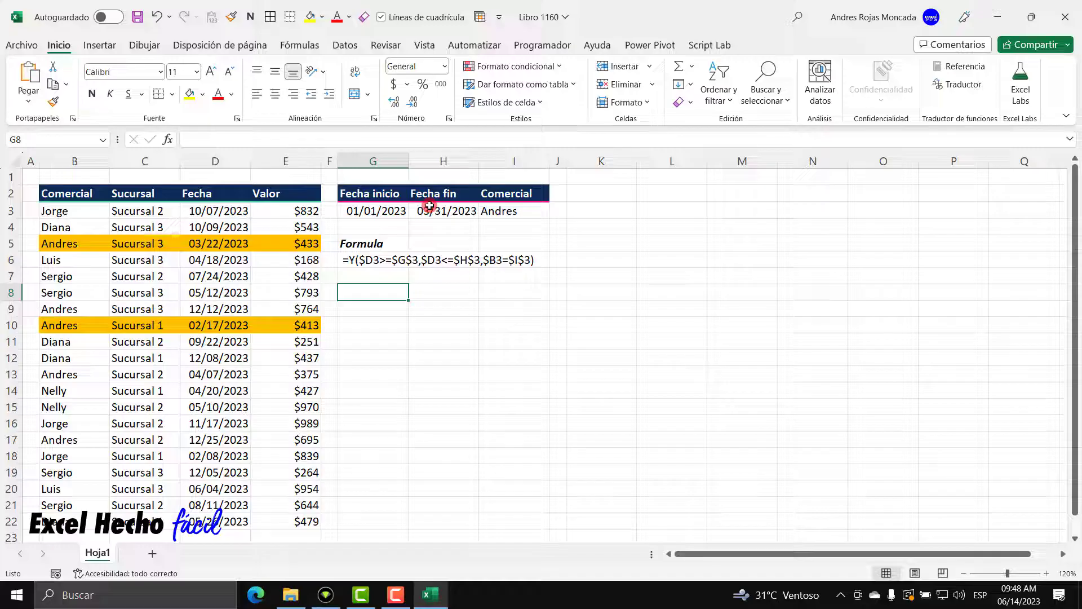
Review how the Fecha inicio, Fecha fin and Comercial criteria relate to the table's Fecha and Comercial columns.
click(378, 196)
drag(378, 196, 505, 209)
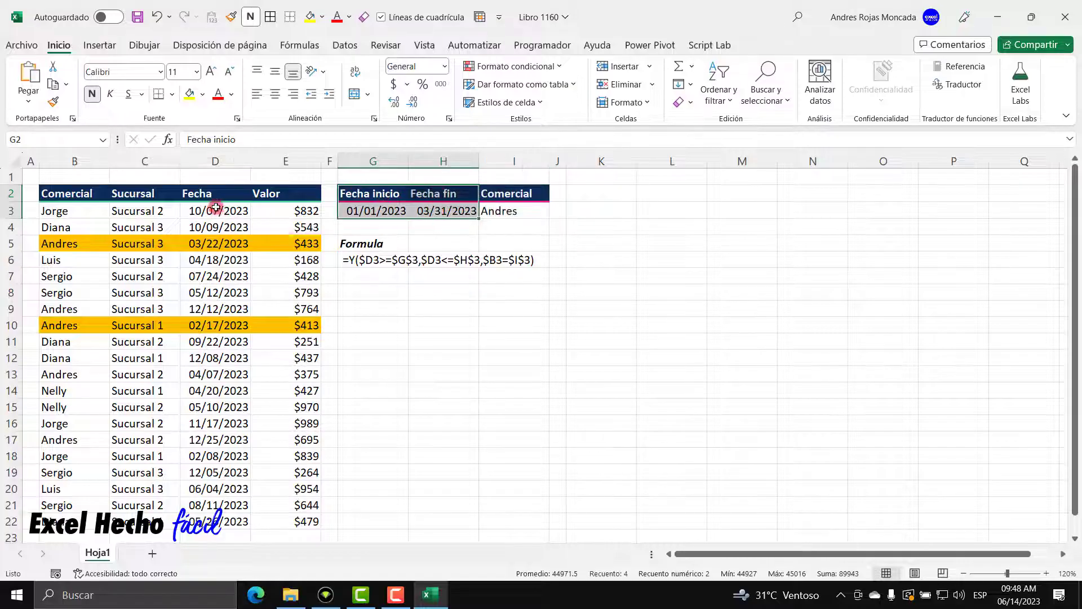
drag(214, 195, 207, 516)
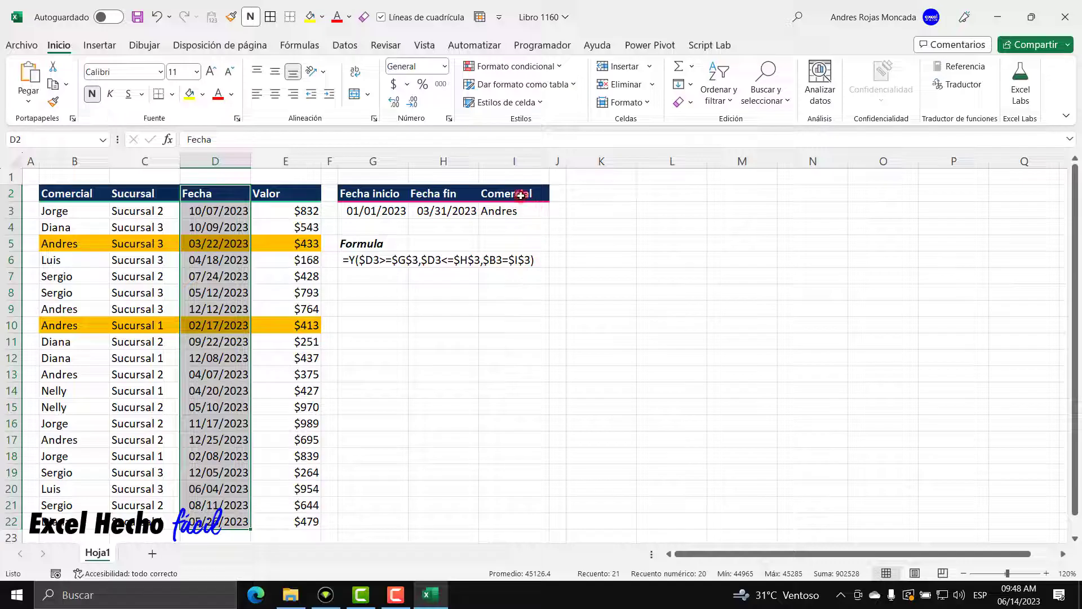
drag(390, 194, 439, 213)
drag(206, 196, 196, 516)
drag(525, 198, 522, 212)
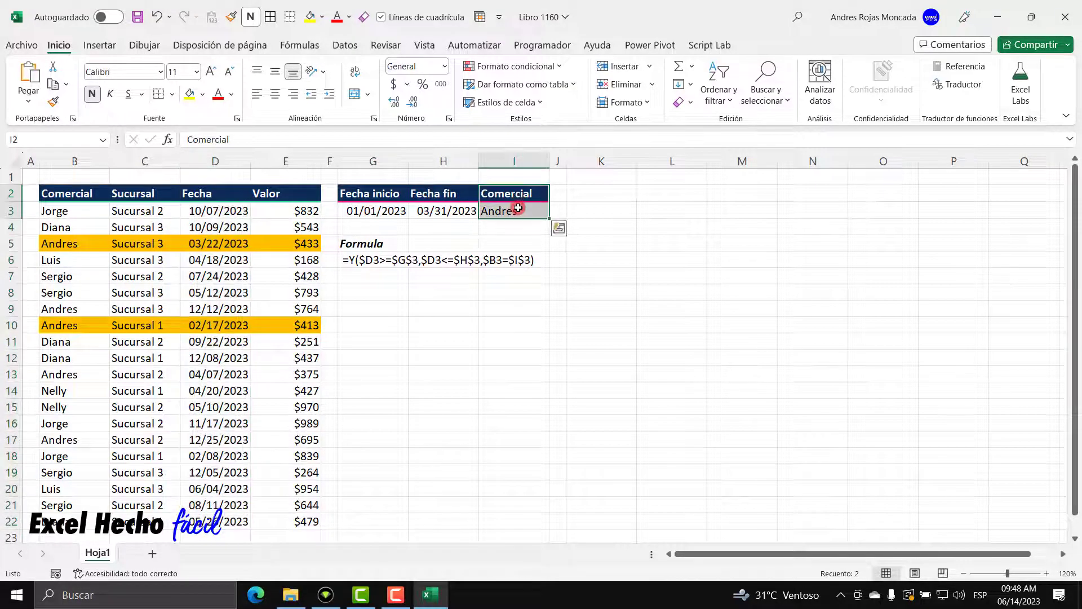
drag(84, 195, 68, 519)
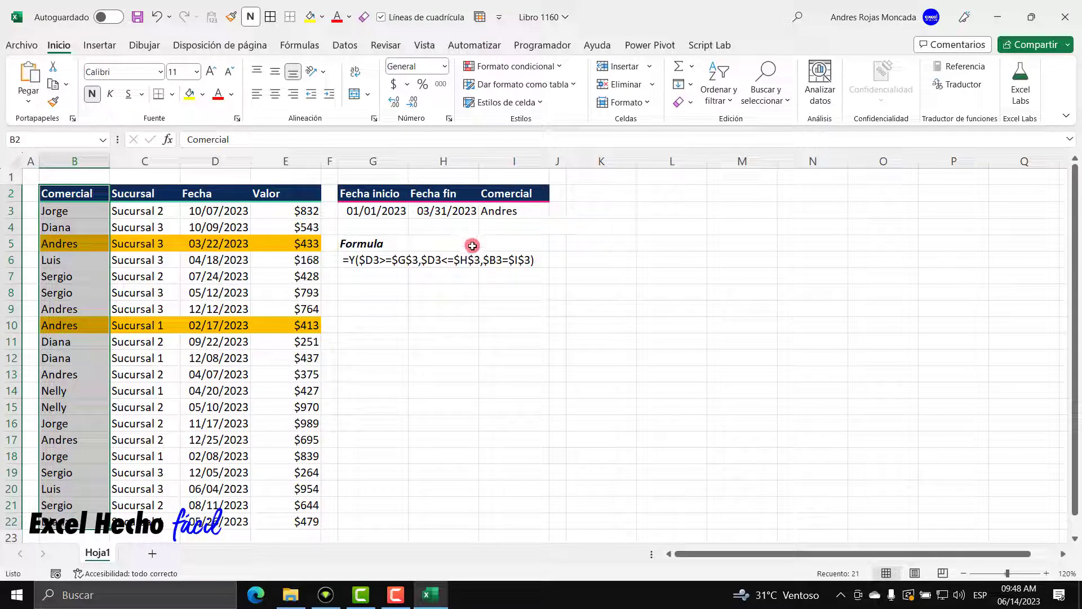
click(385, 286)
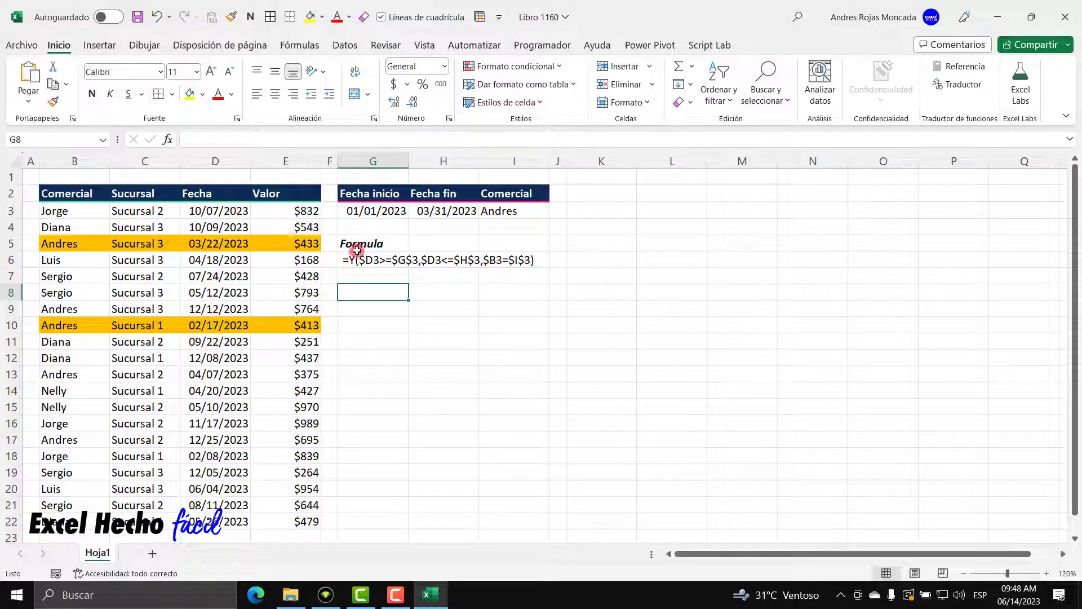
click(366, 212)
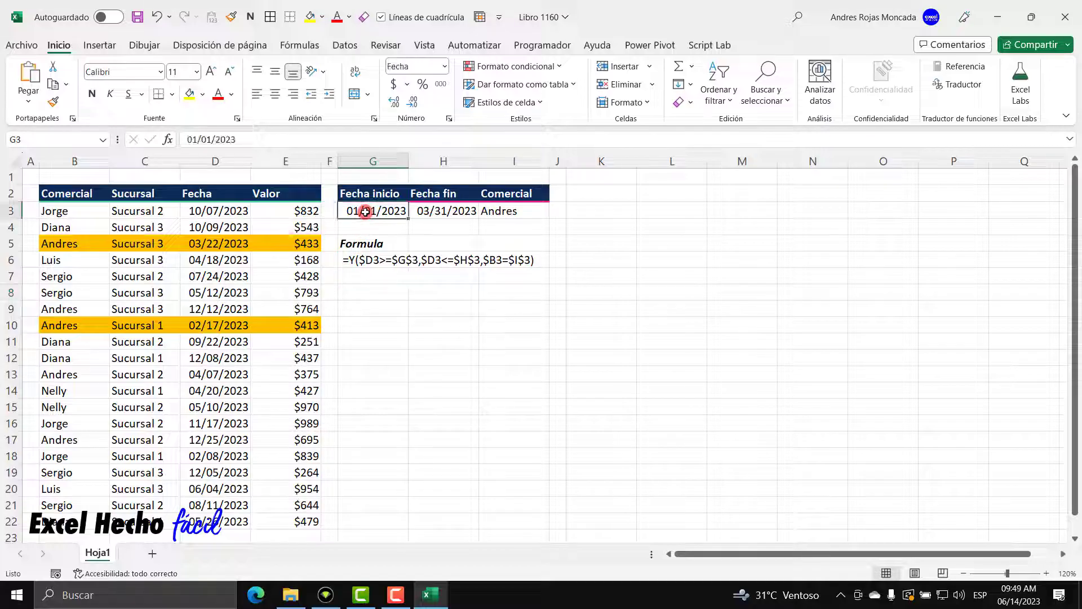
click(447, 212)
click(495, 217)
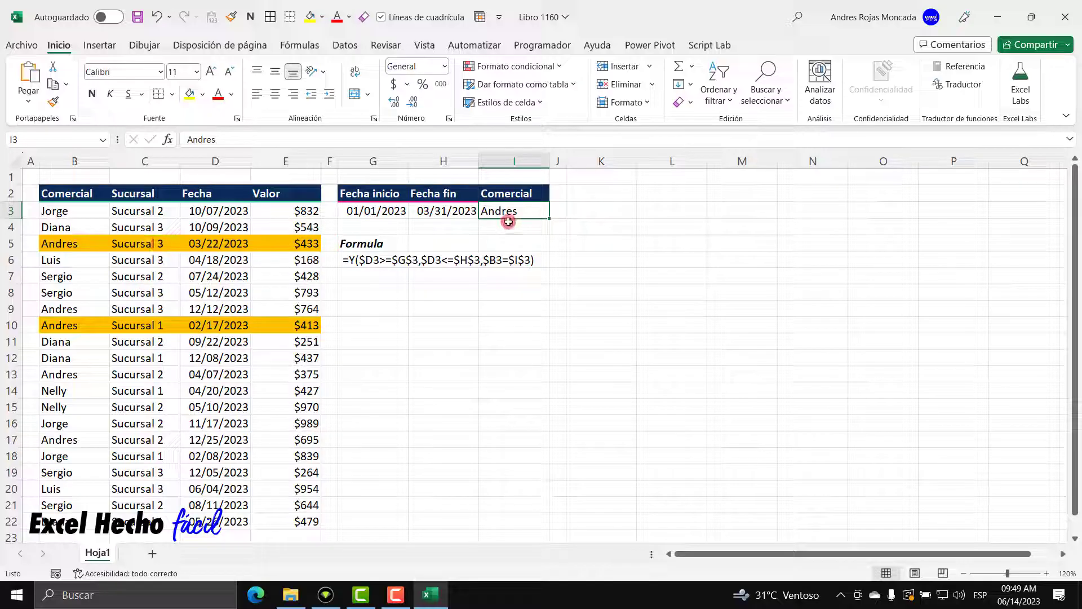
click(590, 195)
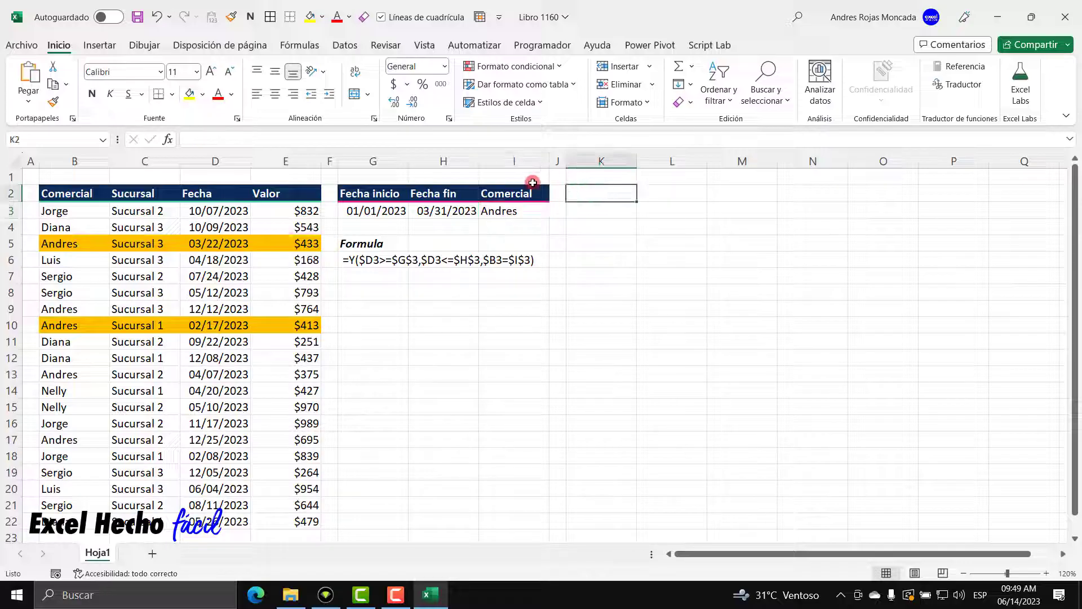